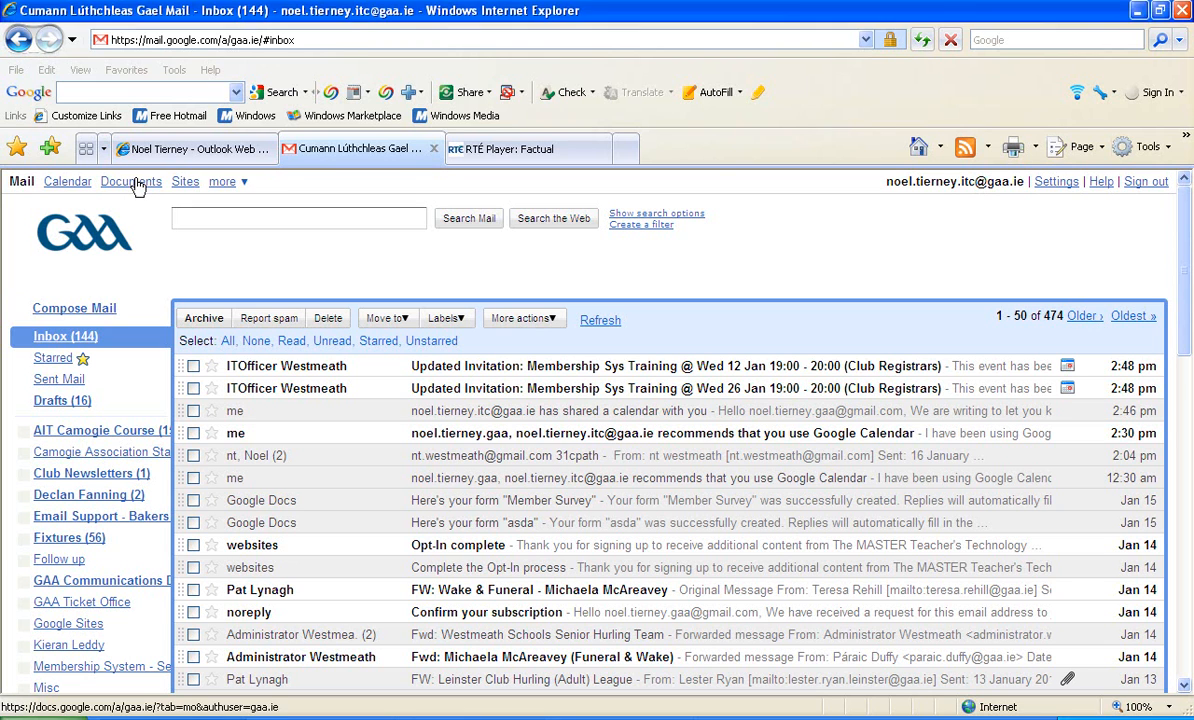
- Go to the Documents list from the mailbox and open the Member Survey spreadsheet
{"action": "left_click", "coordinate": [133, 182]}
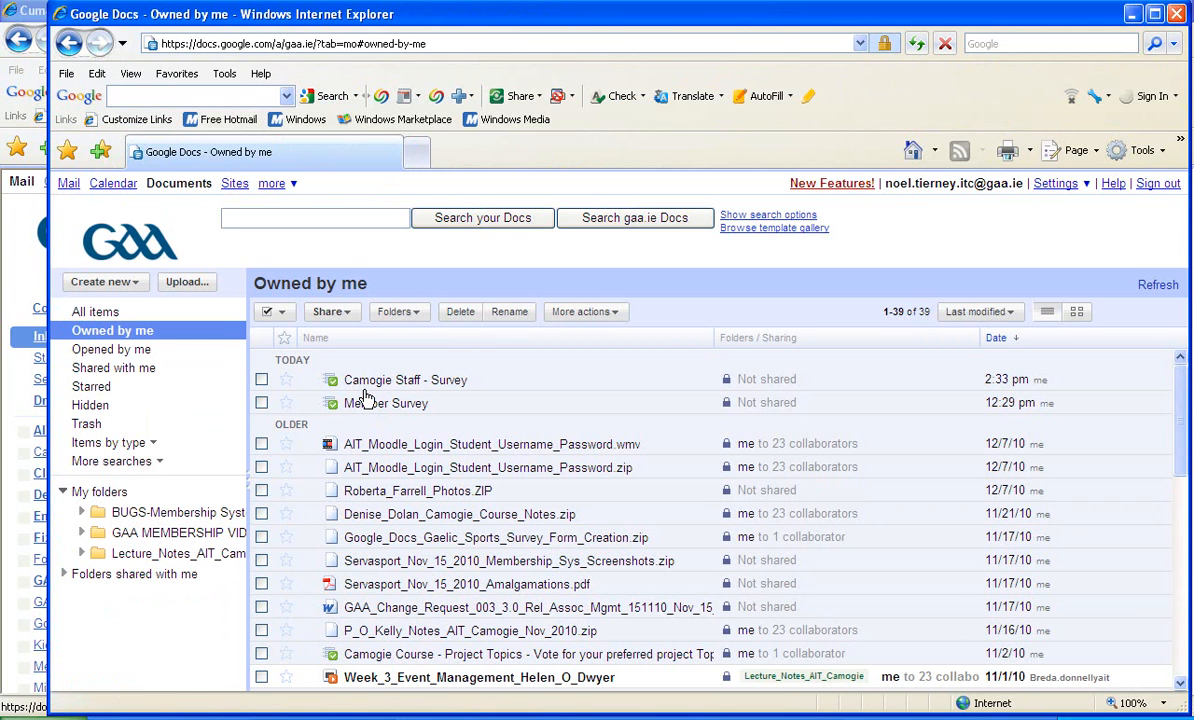
{"action": "left_click", "coordinate": [366, 403]}
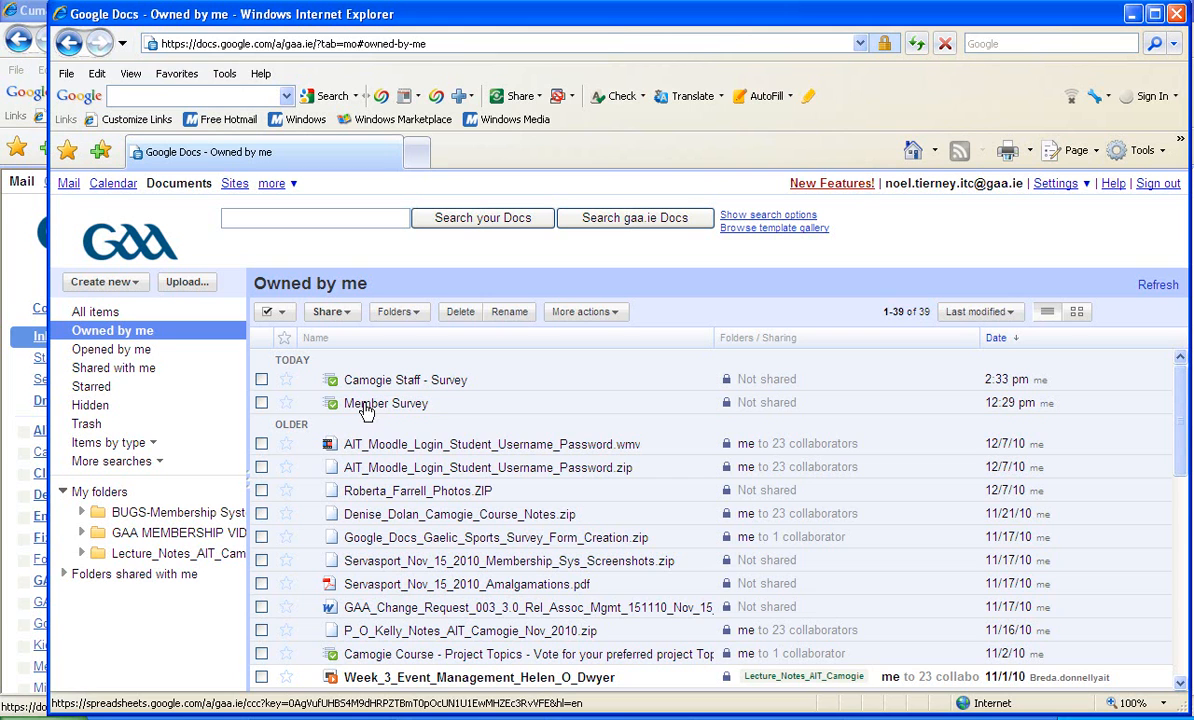
{"action": "left_click", "coordinate": [365, 402]}
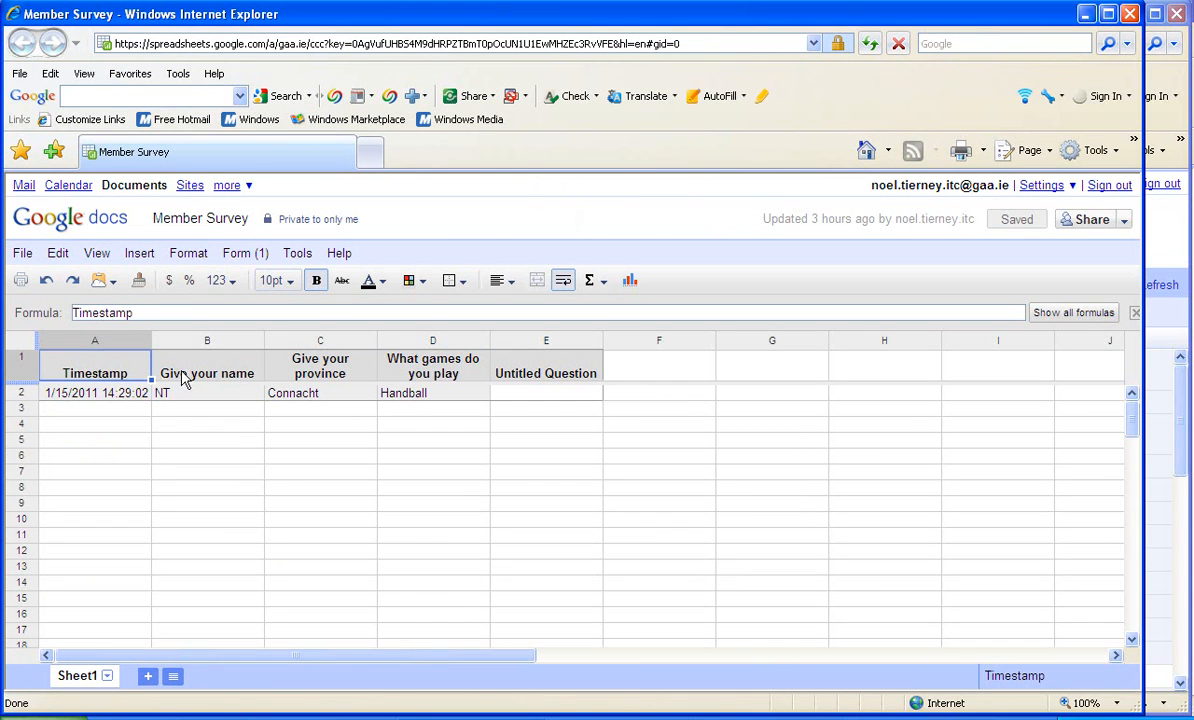
{"action": "left_click", "coordinate": [78, 406]}
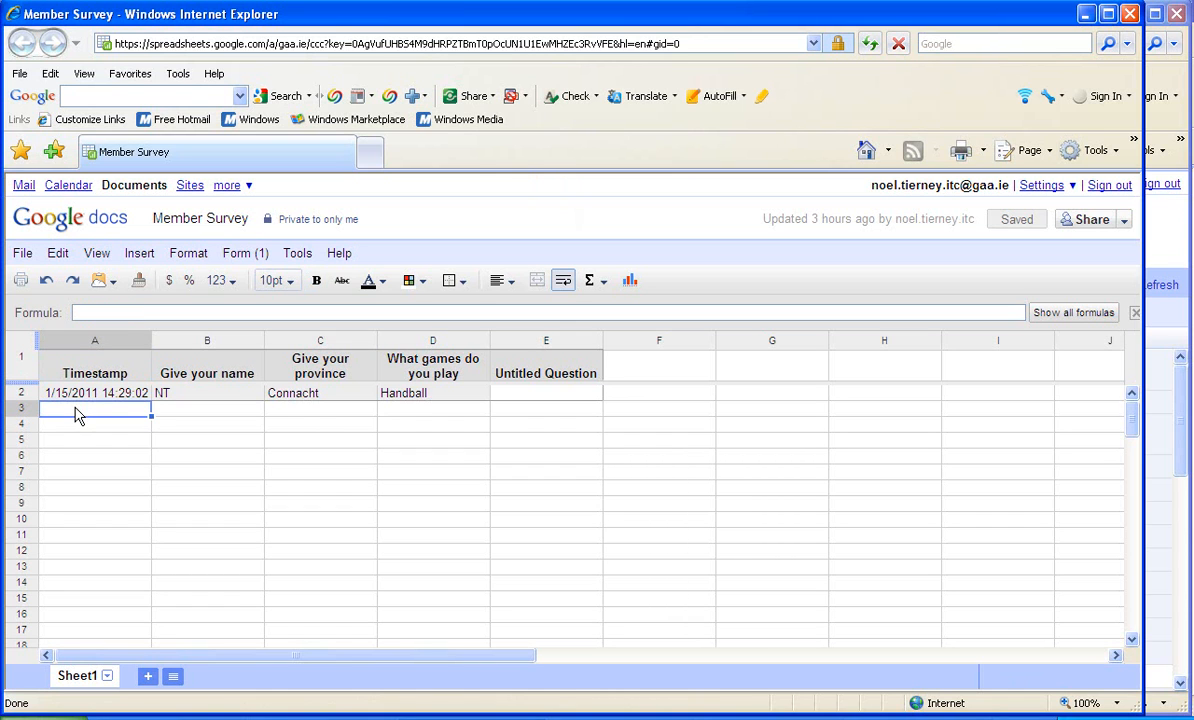
{"action": "left_click", "coordinate": [83, 397]}
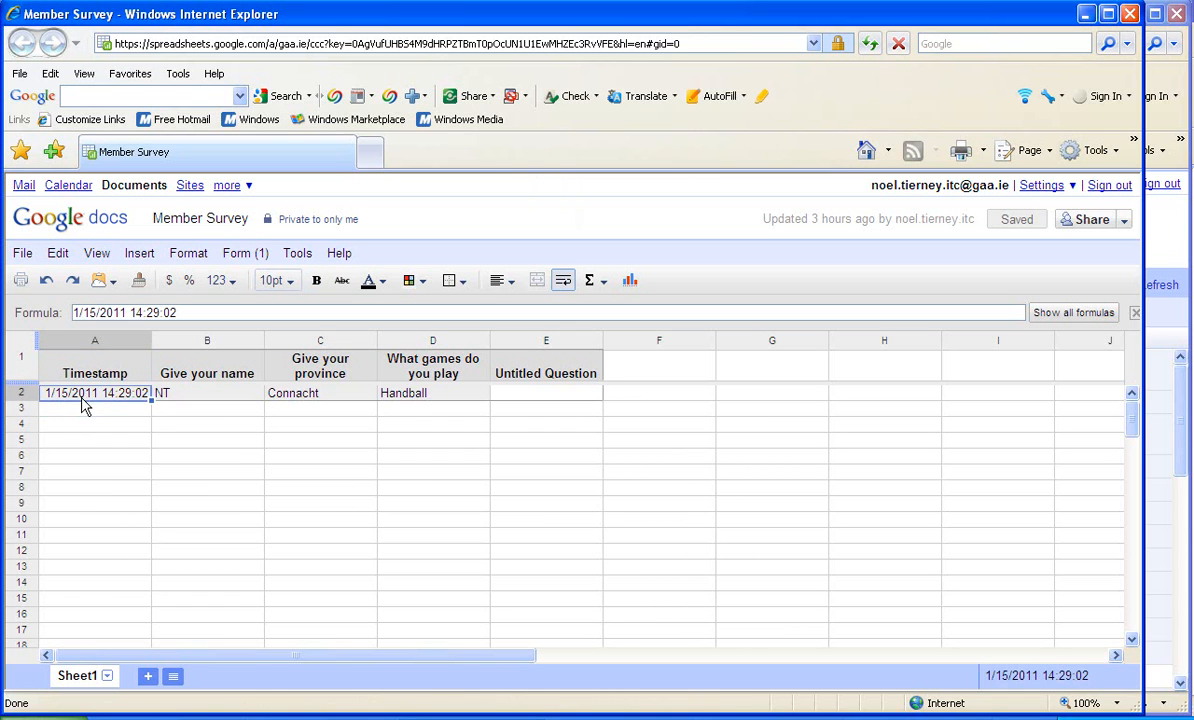
{"action": "left_click", "coordinate": [83, 410]}
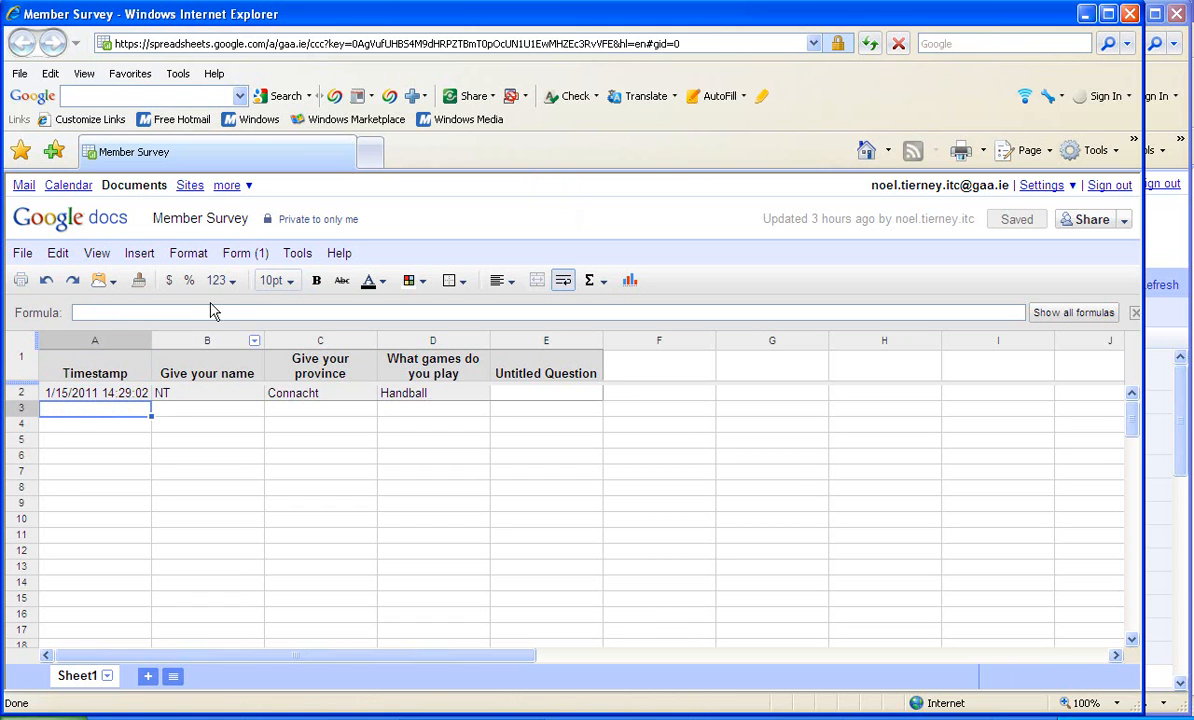
- Open the Member Survey form for editing from its response spreadsheet and switch to the form editor window
{"action": "left_click", "coordinate": [256, 266]}
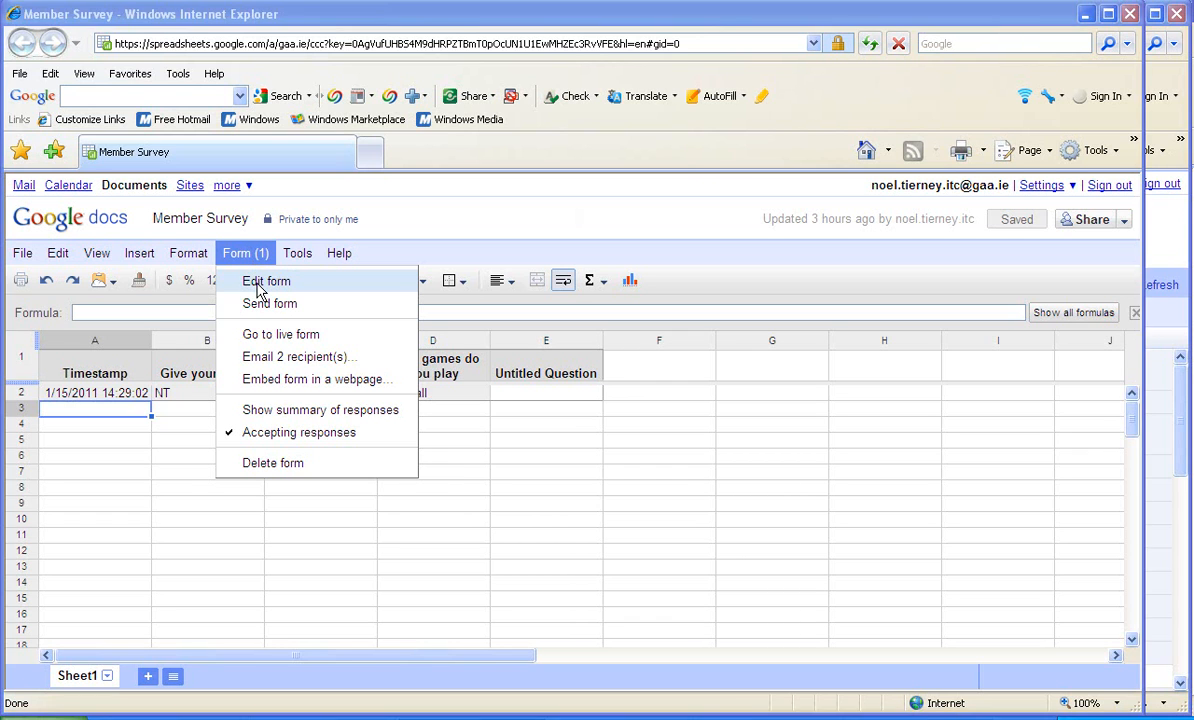
{"action": "left_click", "coordinate": [258, 287]}
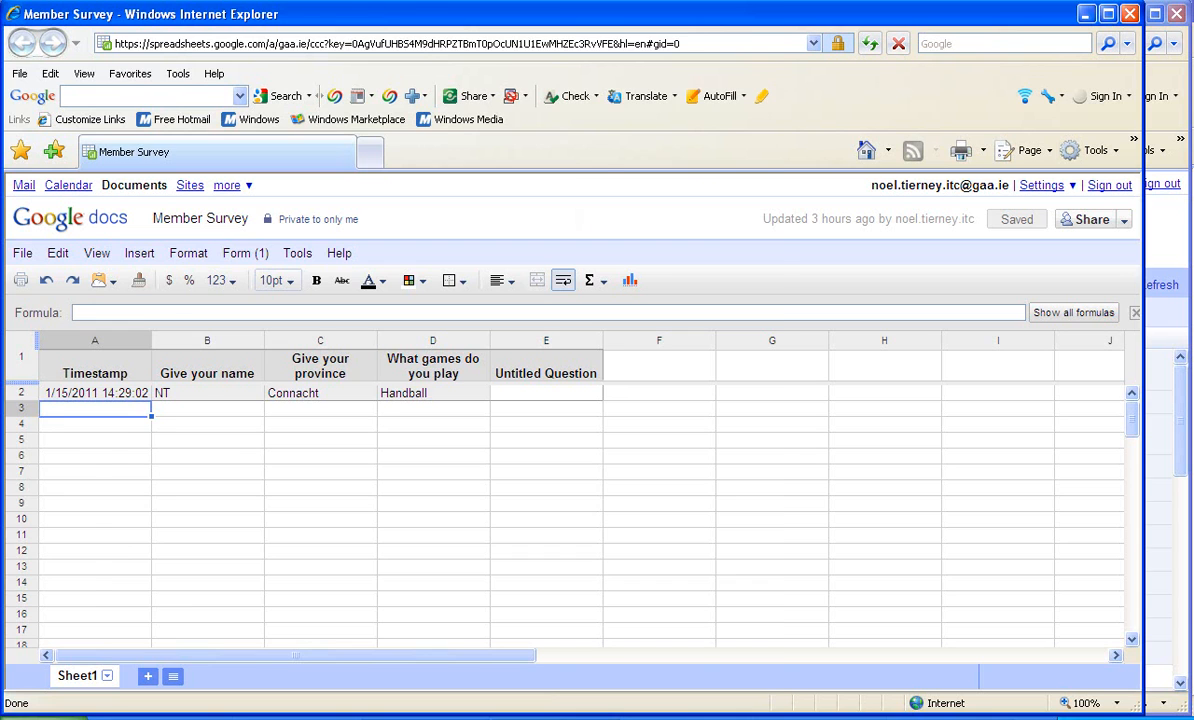
{"action": "key", "text": "alt+Tab"}
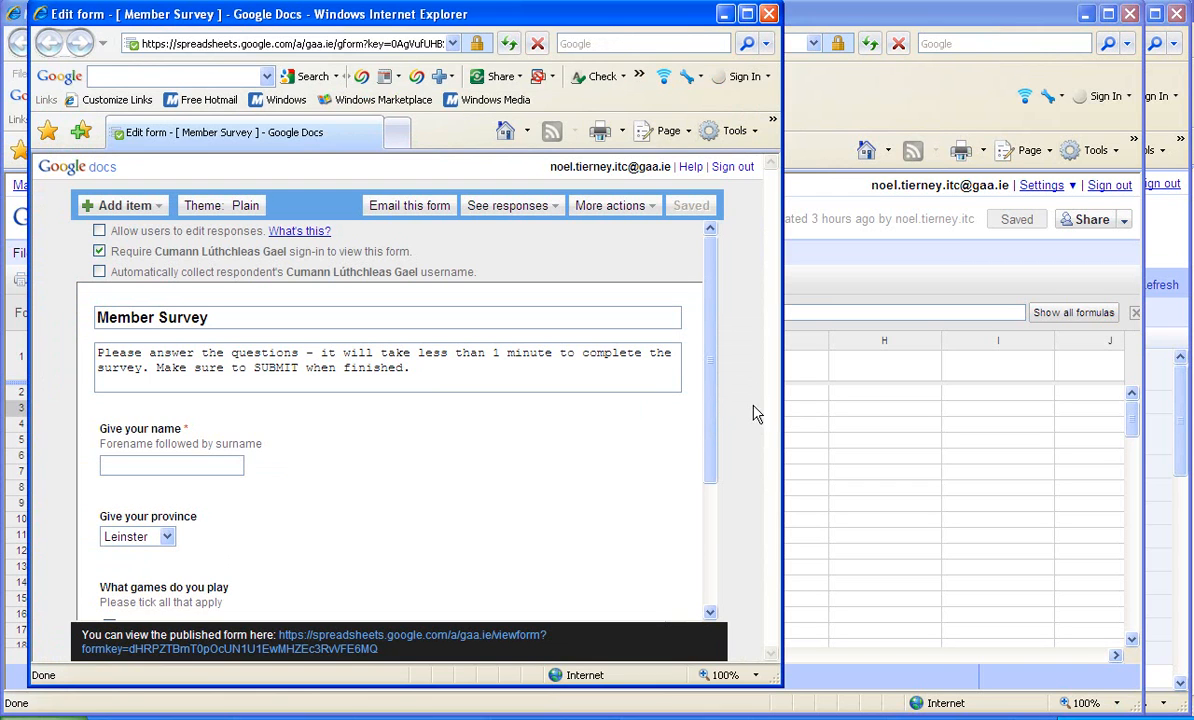
- Delete the Untitled Question with the 1 to 5 scale from the end of the Member Survey form
{"action": "mouse_move", "coordinate": [627, 428]}
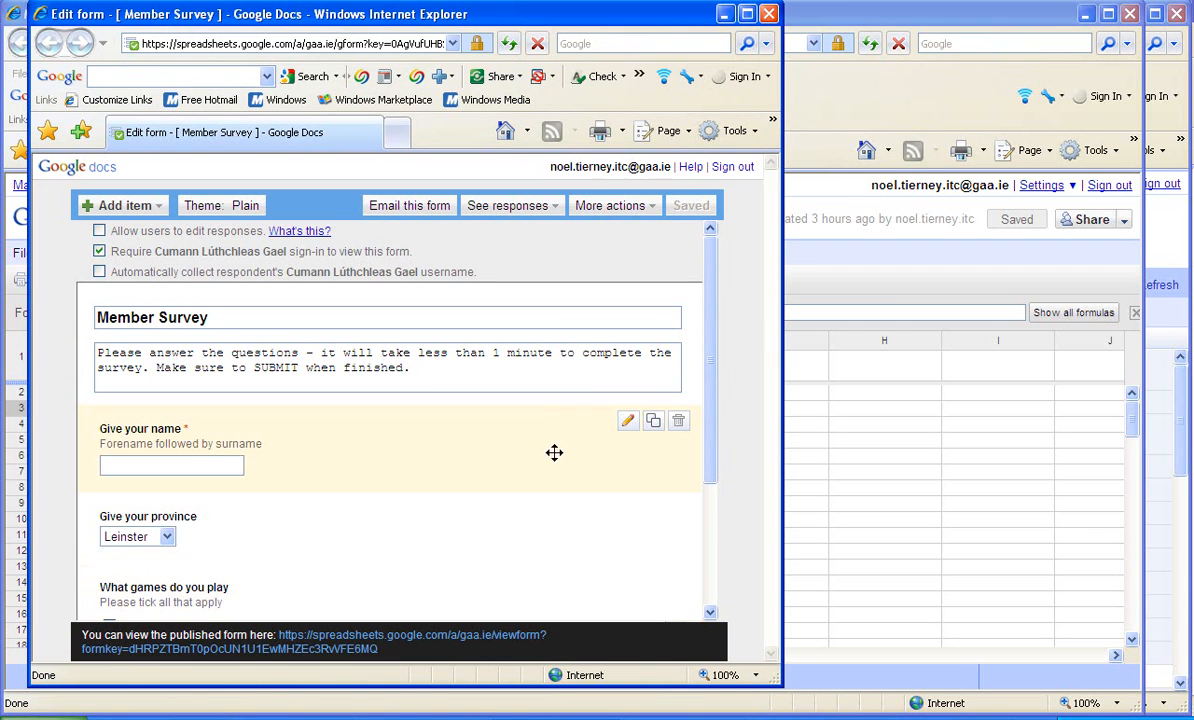
{"action": "left_click_drag", "start_coordinate": [712, 369], "coordinate": [707, 512]}
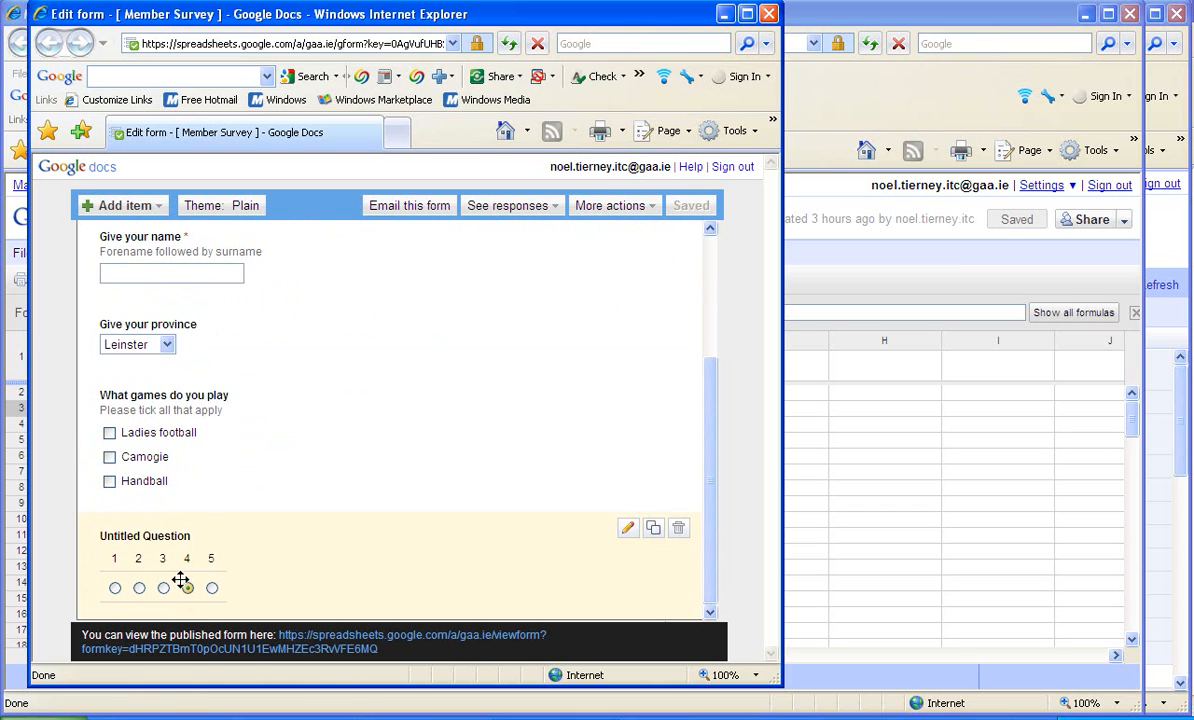
{"action": "left_click", "coordinate": [680, 530]}
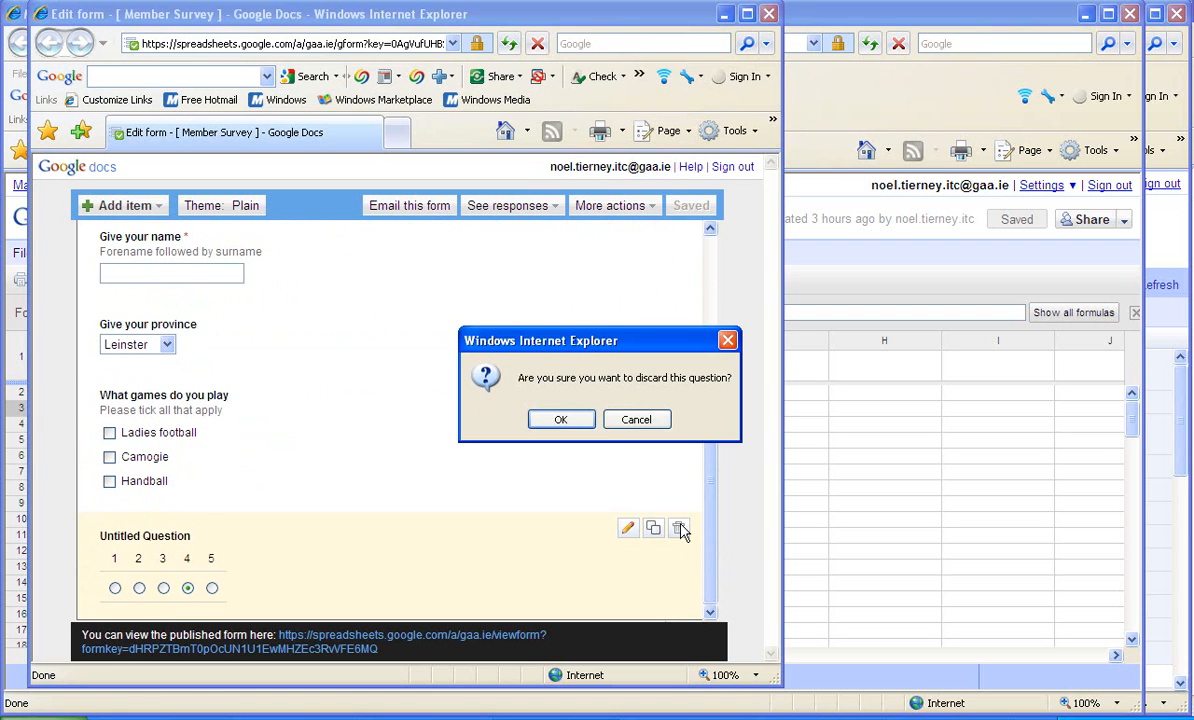
{"action": "left_click", "coordinate": [560, 419]}
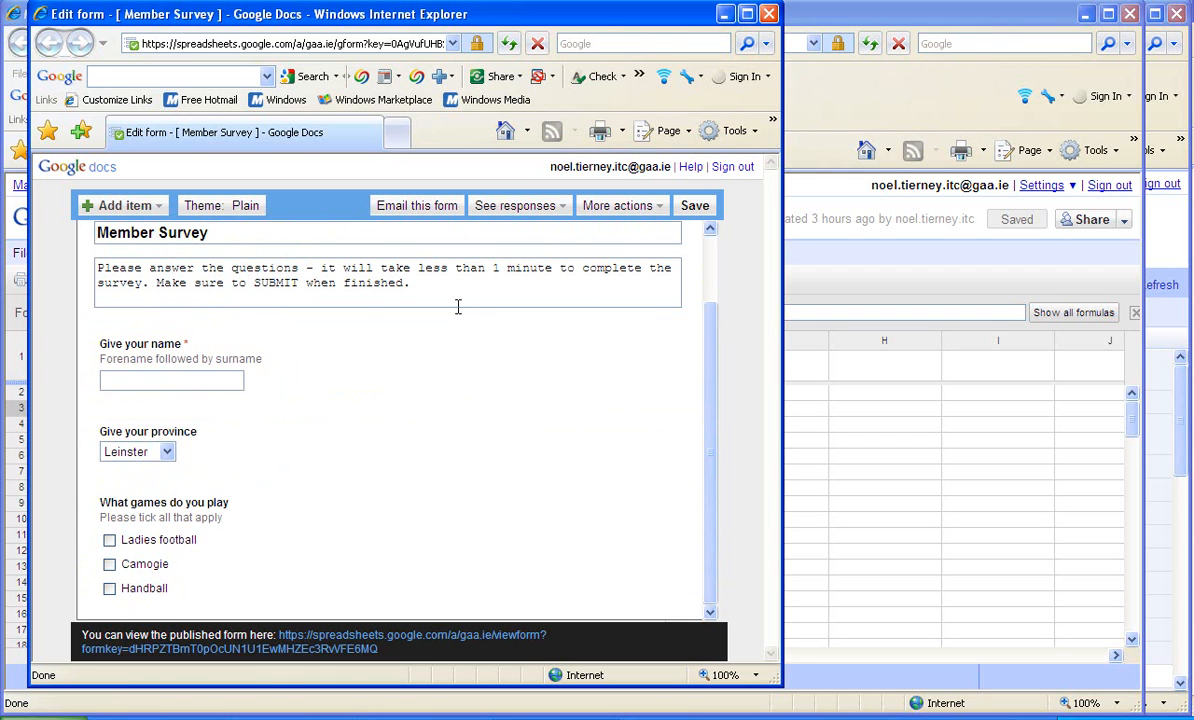
- Change the name question's title to "Q1. Give your name" and save the form
{"action": "left_click", "coordinate": [710, 229]}
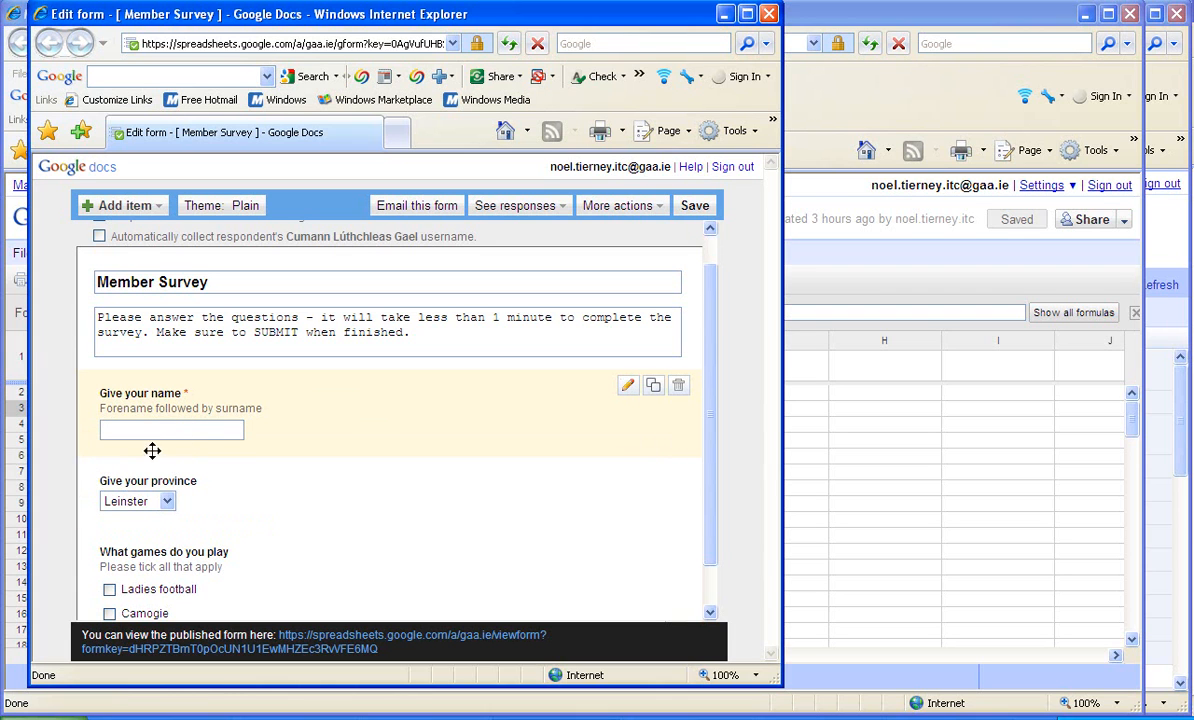
{"action": "left_click", "coordinate": [628, 388]}
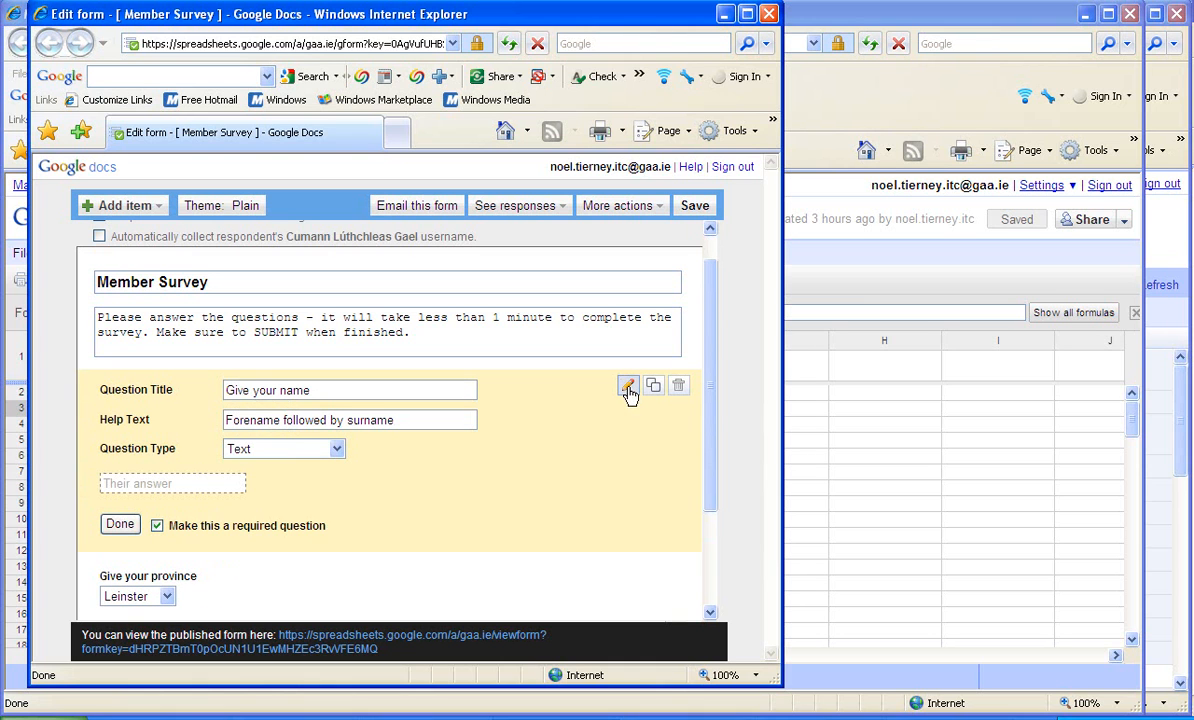
{"action": "left_click", "coordinate": [228, 390]}
{"action": "type", "text": "Q1."}
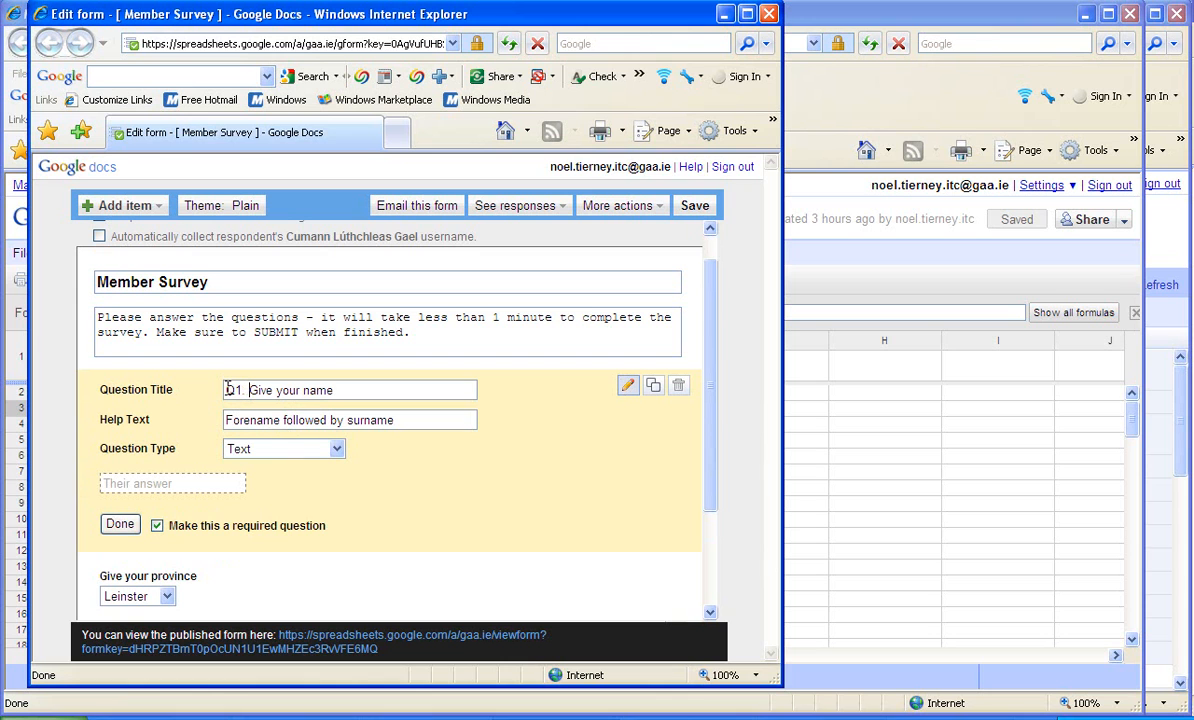
{"action": "left_click", "coordinate": [121, 528]}
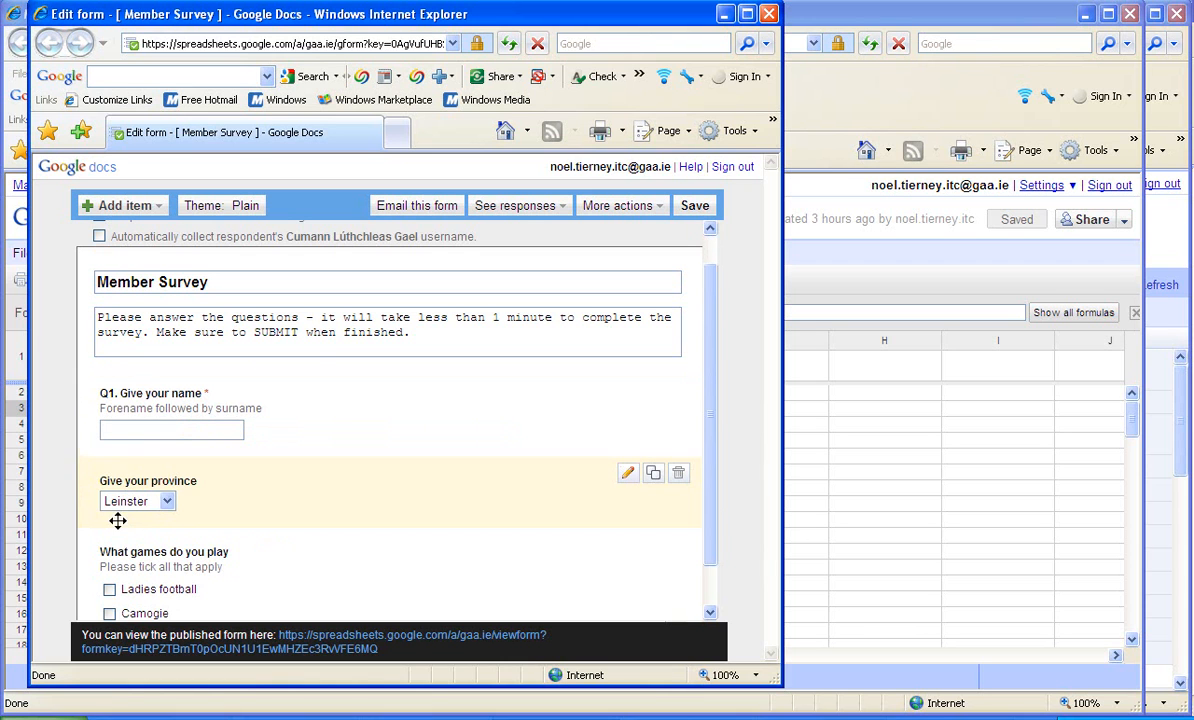
{"action": "left_click", "coordinate": [694, 207]}
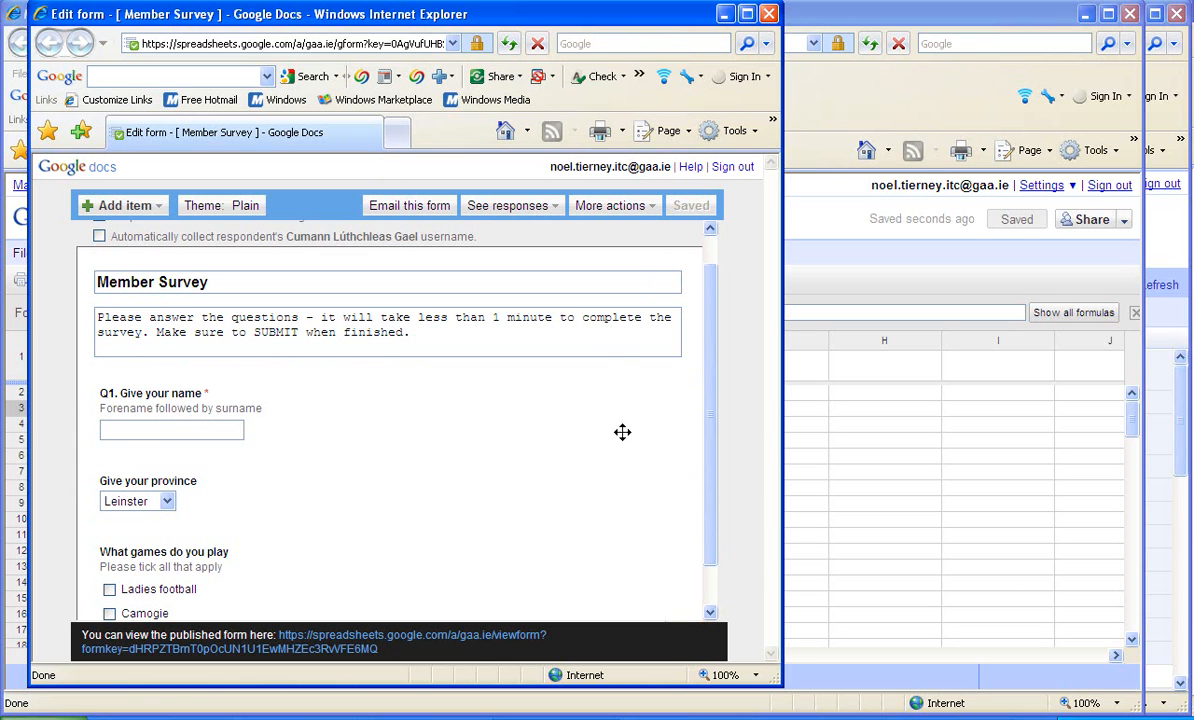
- Change the province question's title to "Q3. Give your province" and finish editing that question
{"action": "left_click_drag", "start_coordinate": [711, 435], "coordinate": [715, 489]}
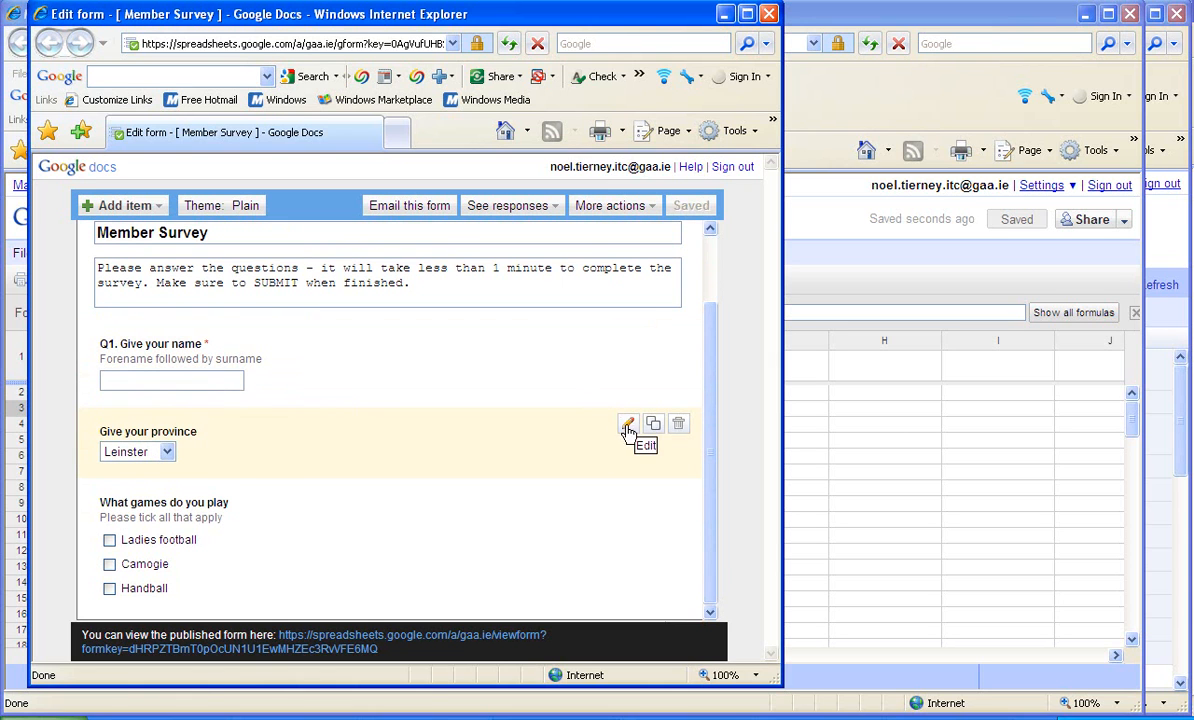
{"action": "left_click", "coordinate": [627, 423]}
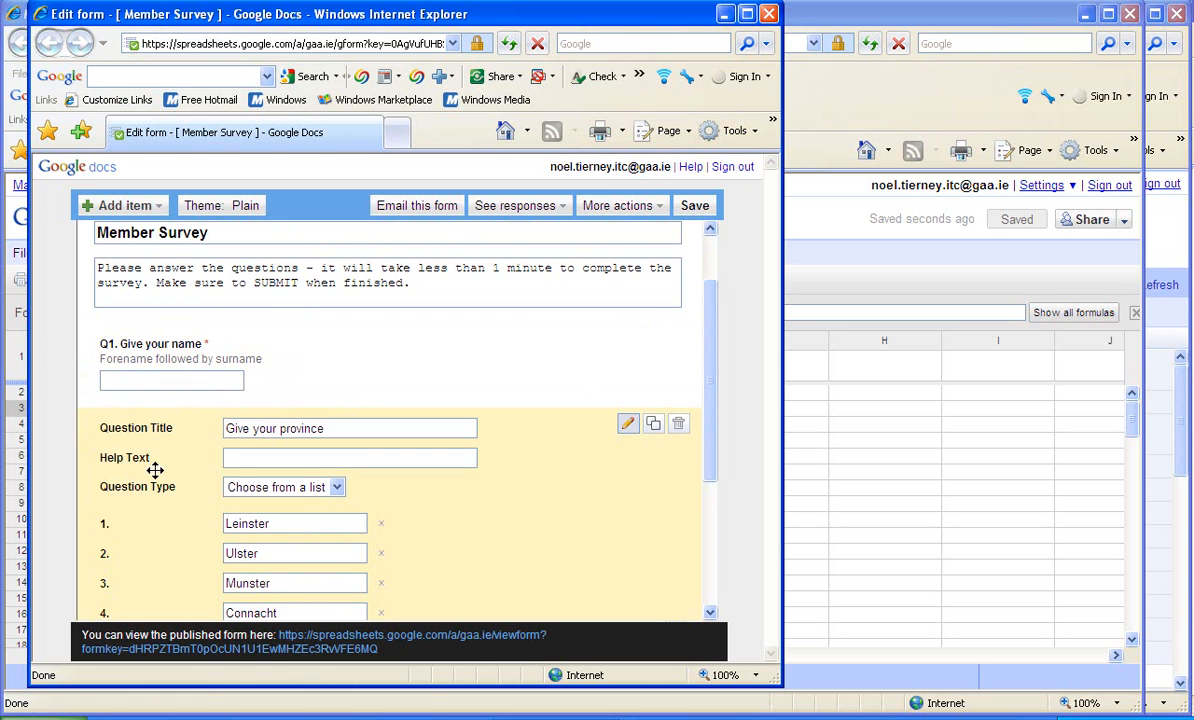
{"action": "left_click", "coordinate": [225, 428]}
{"action": "type", "text": "Q1"}
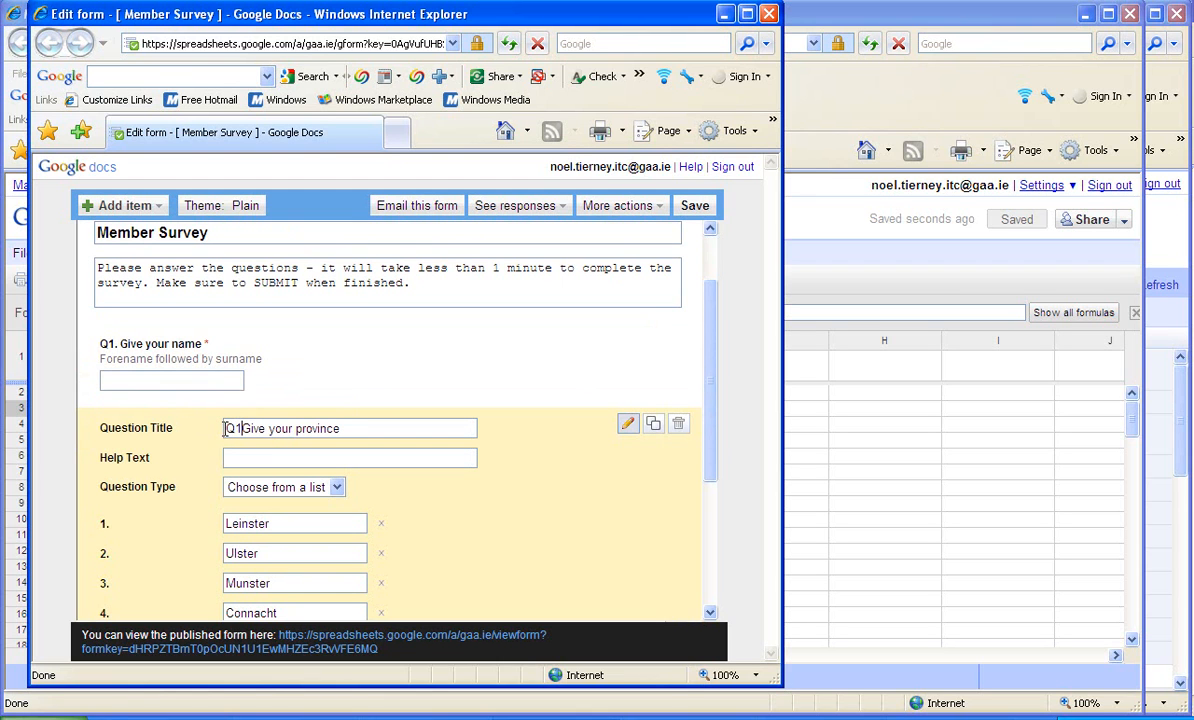
{"action": "key", "text": "BackSpace"}
{"action": "type", "text": "3."}
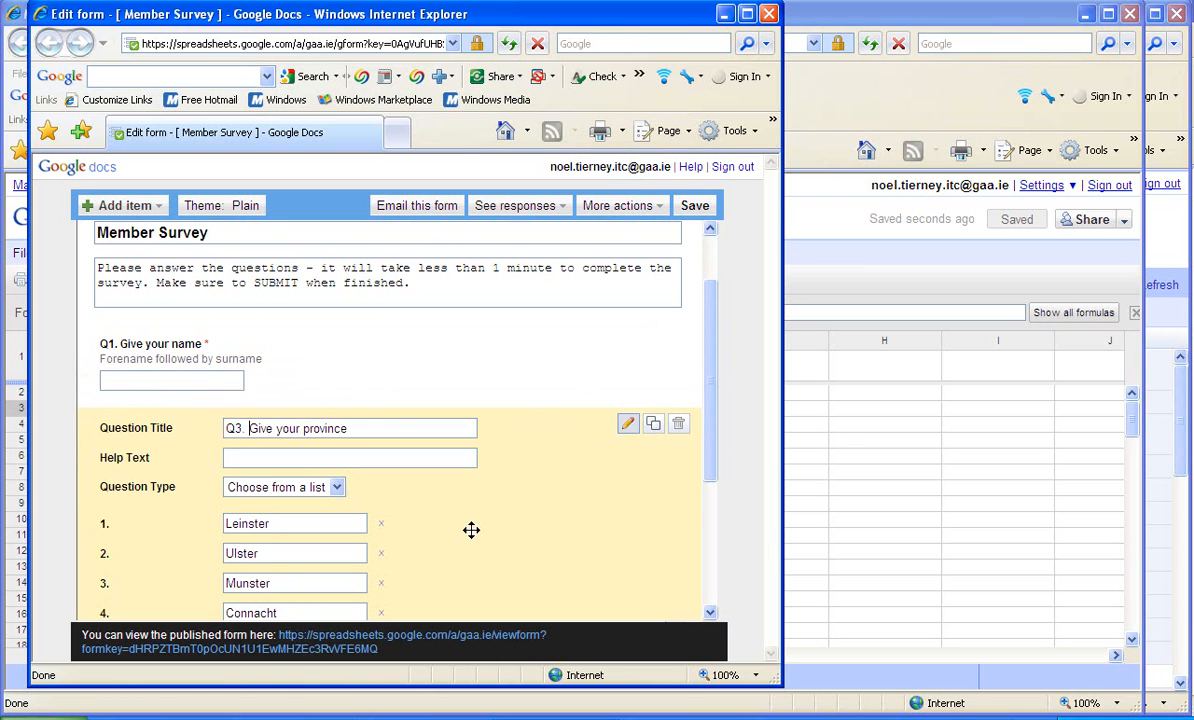
{"action": "left_click_drag", "start_coordinate": [714, 448], "coordinate": [714, 538]}
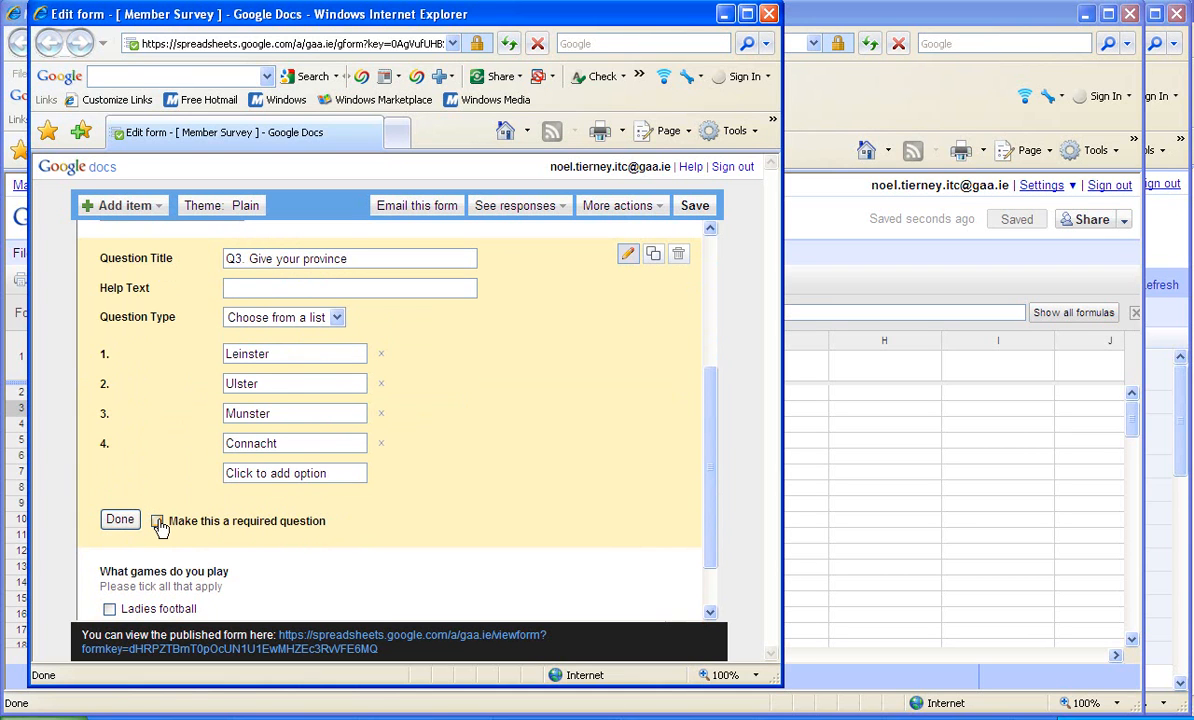
{"action": "left_click", "coordinate": [121, 520]}
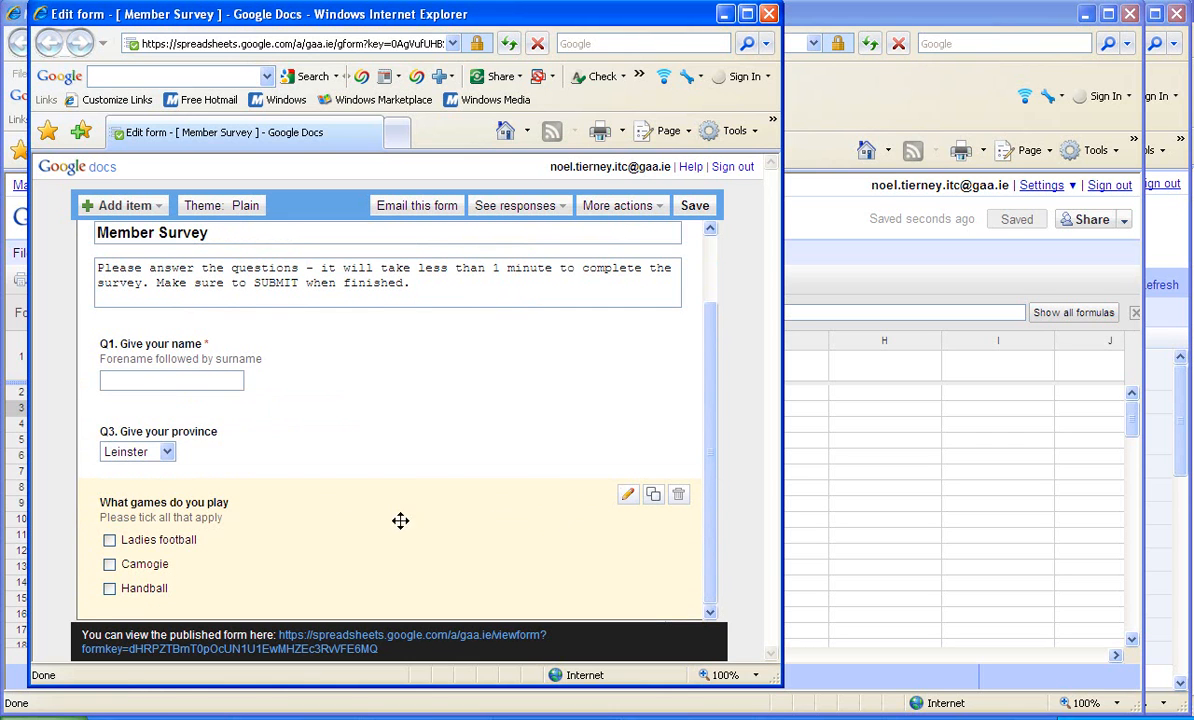
- Change the games question's title to "Q2. What games do you play?" and save the form
{"action": "left_click", "coordinate": [627, 494]}
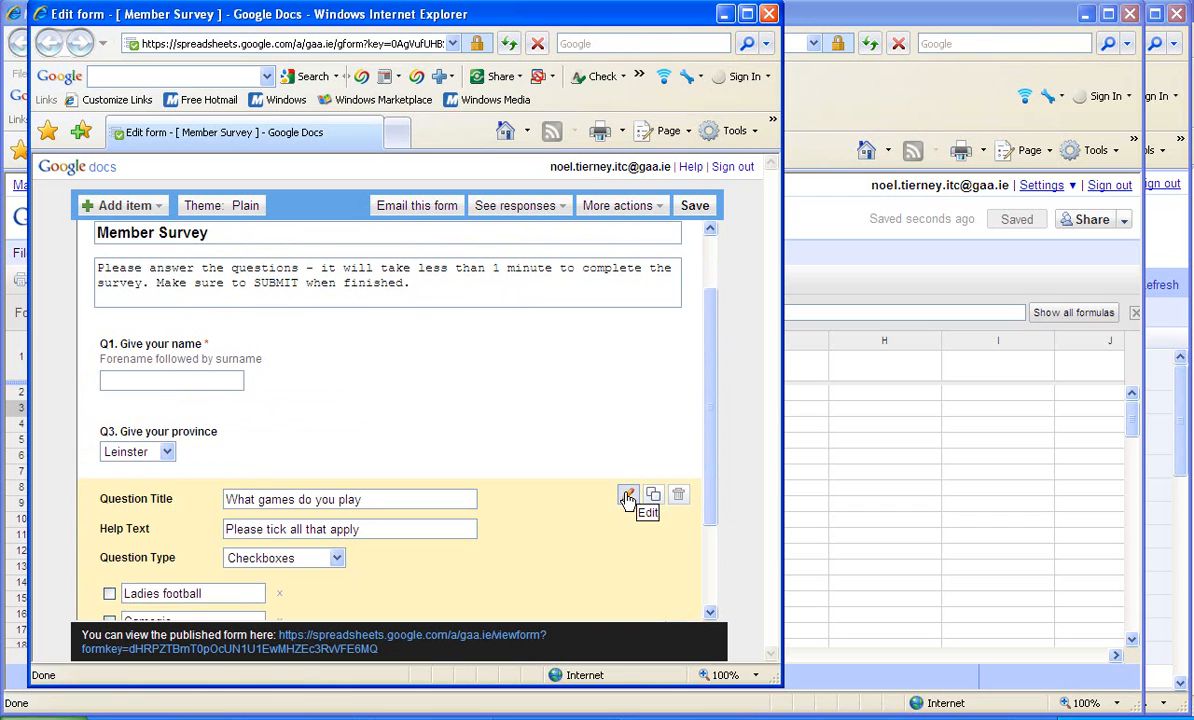
{"action": "left_click", "coordinate": [227, 499]}
{"action": "type", "text": "Q2"}
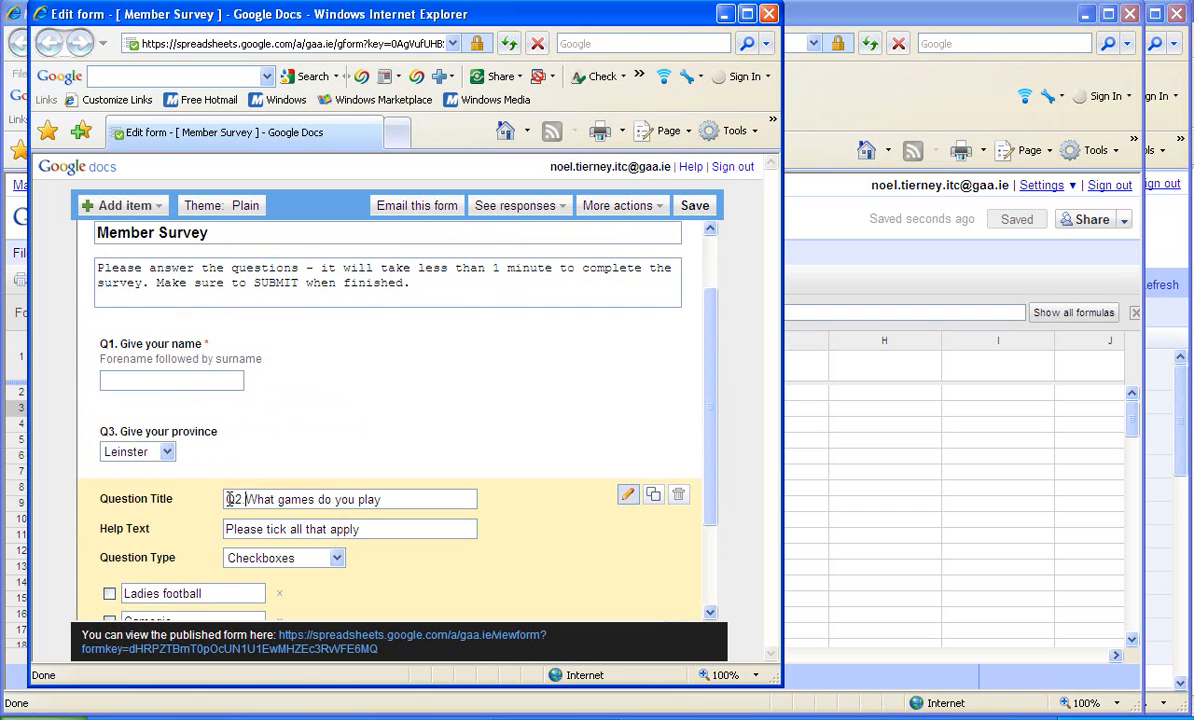
{"action": "key", "text": "Left"}
{"action": "type", "text": "."}
{"action": "left_click", "coordinate": [399, 500]}
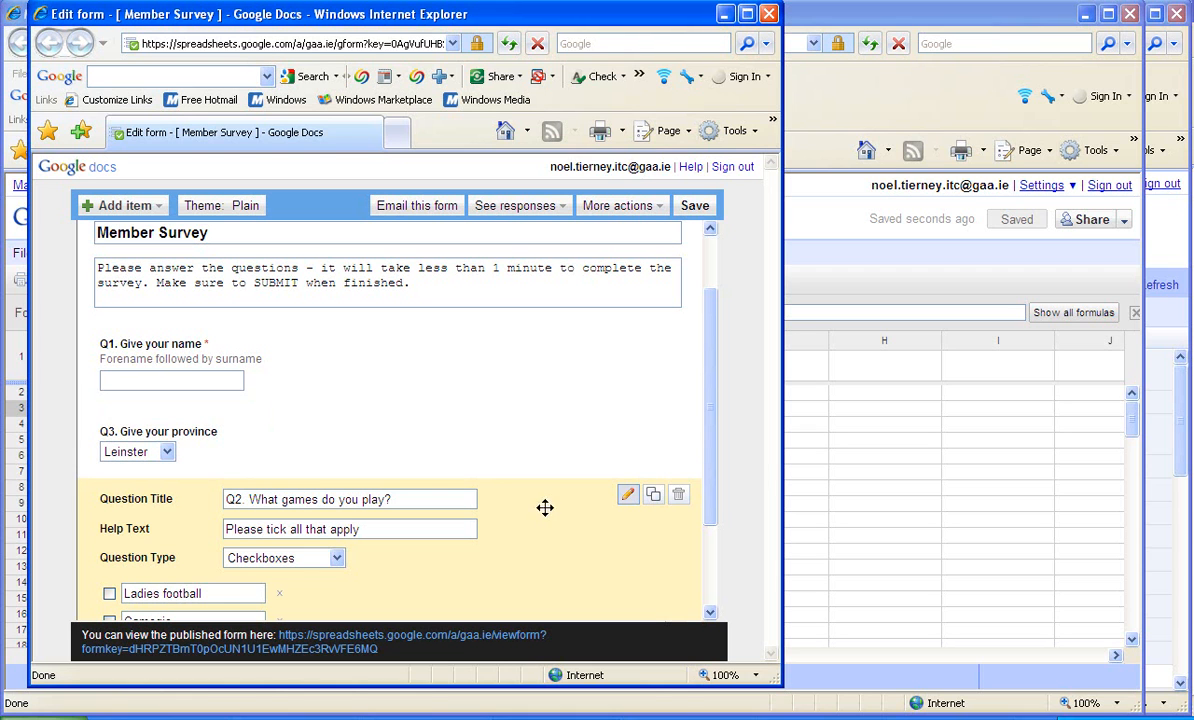
{"action": "left_click_drag", "start_coordinate": [707, 513], "coordinate": [704, 576]}
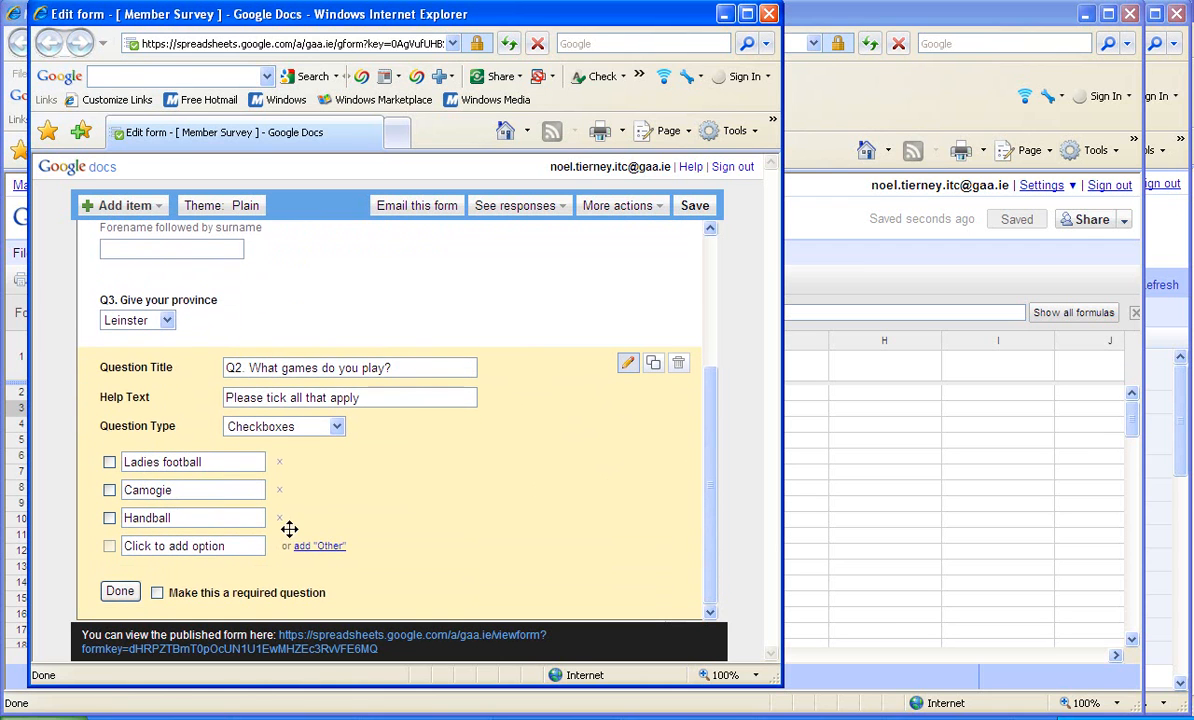
{"action": "left_click", "coordinate": [120, 591]}
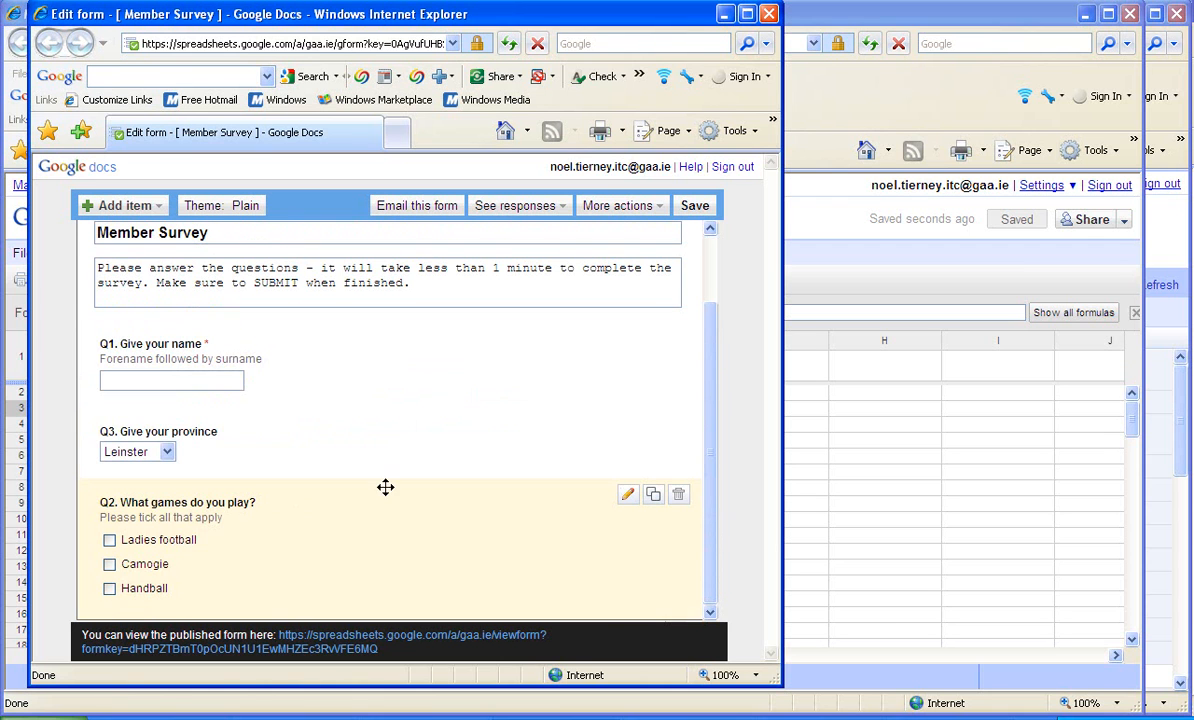
{"action": "left_click", "coordinate": [689, 206]}
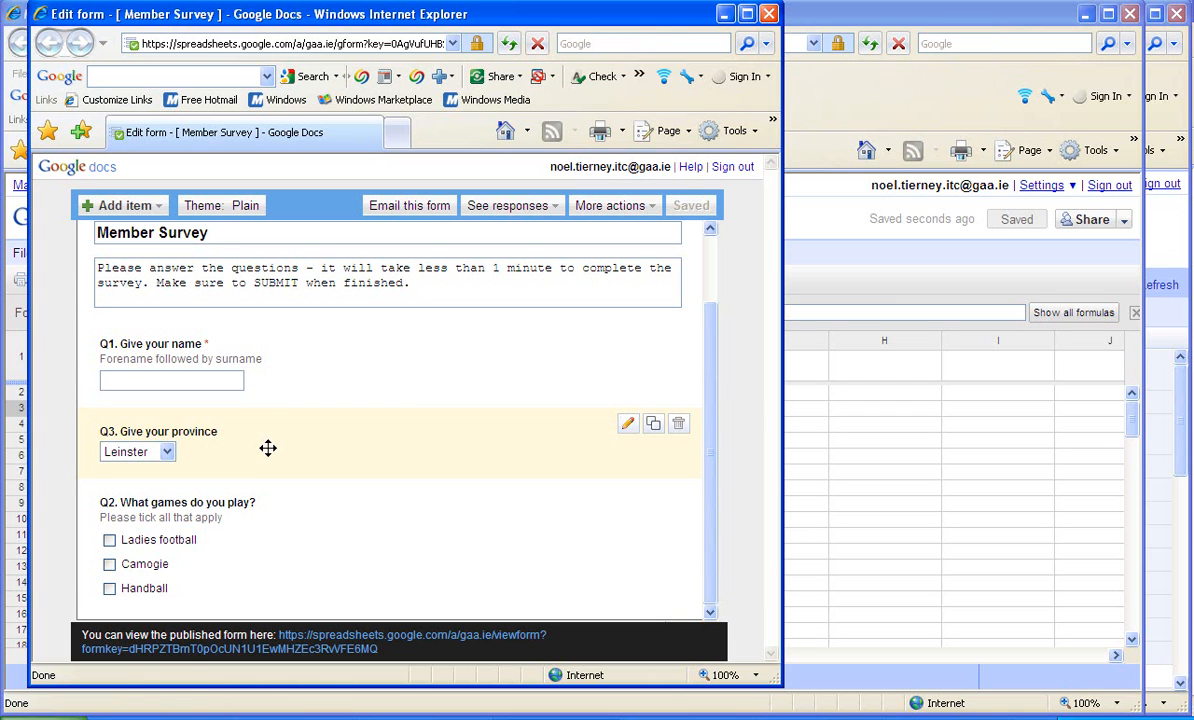
- Reorder the questions so that they run Q1, Q2, Q3, with the province question last, and save the form
{"action": "left_click_drag", "start_coordinate": [268, 453], "coordinate": [257, 502]}
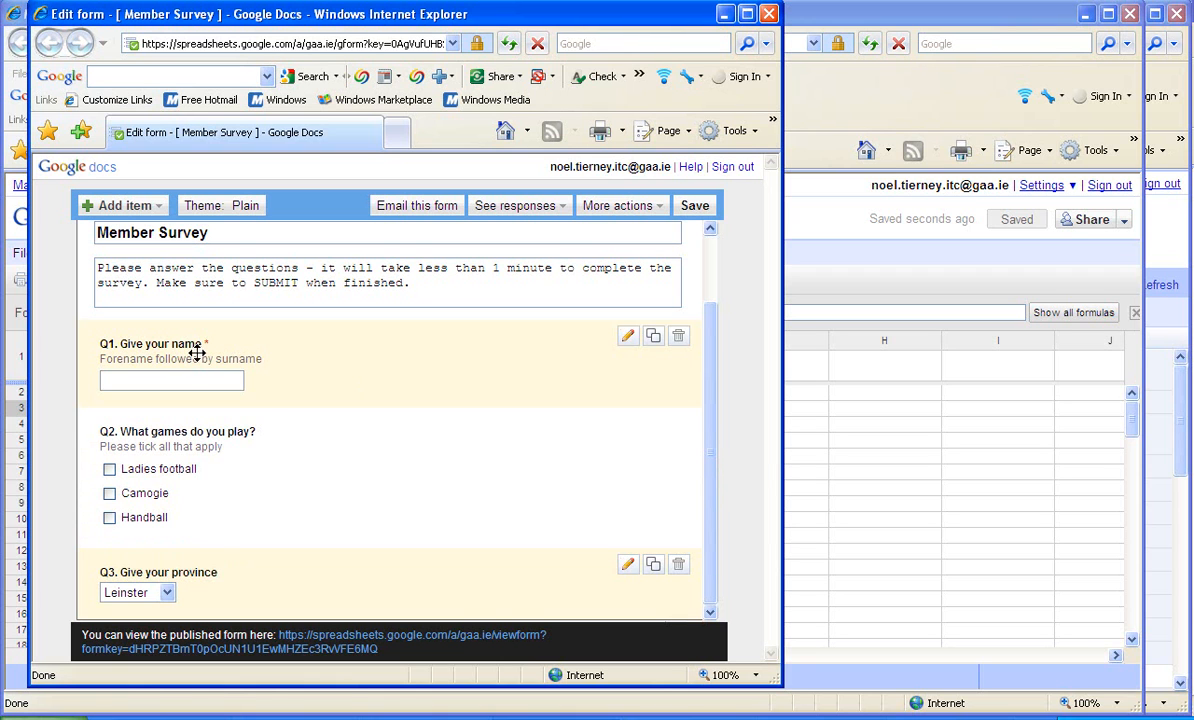
{"action": "left_click_drag", "start_coordinate": [225, 357], "coordinate": [220, 417]}
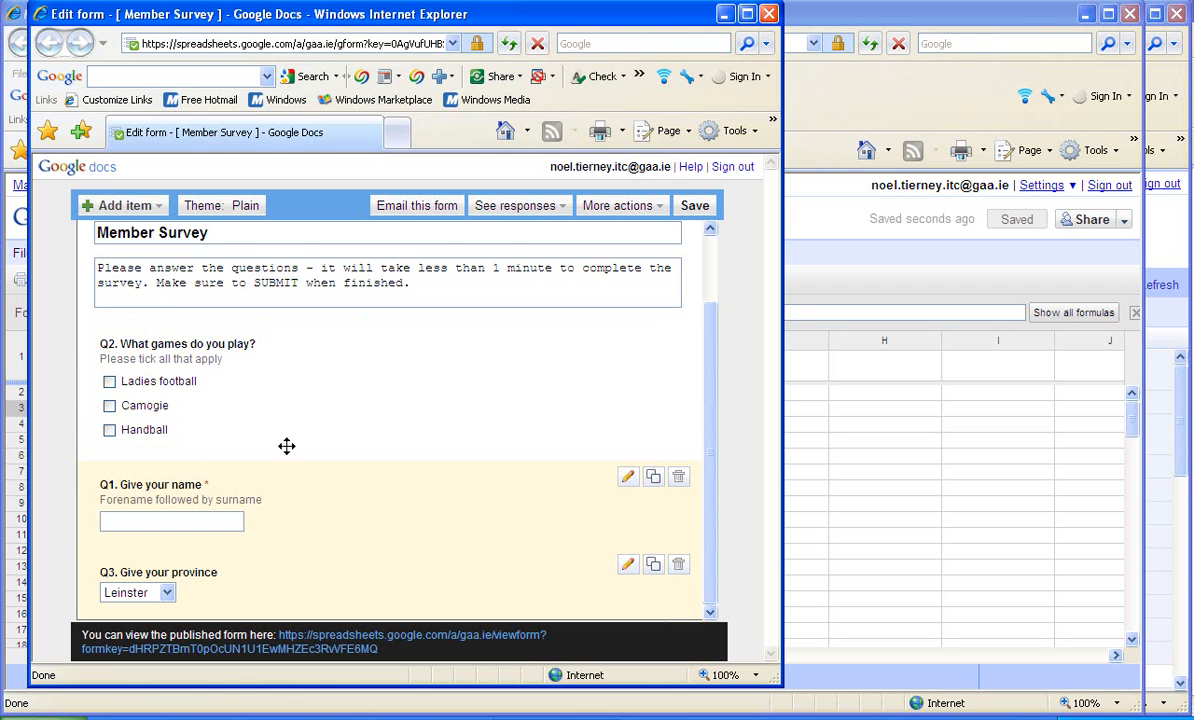
{"action": "left_click_drag", "start_coordinate": [283, 371], "coordinate": [264, 450]}
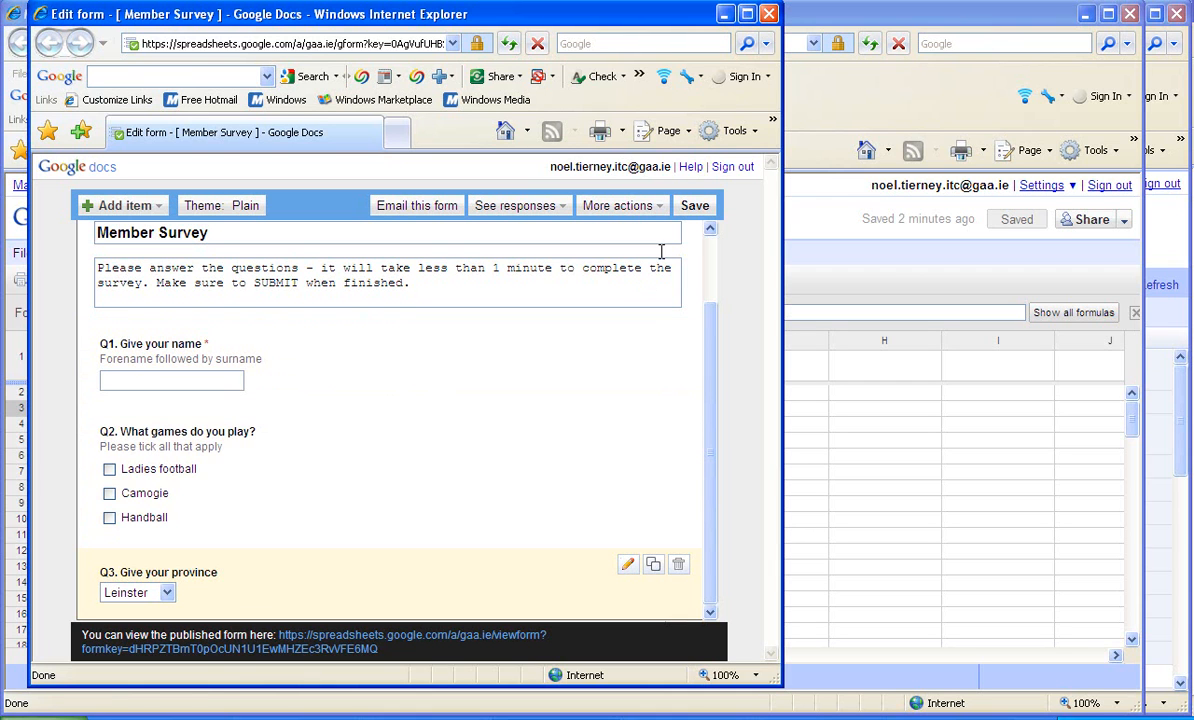
{"action": "left_click", "coordinate": [686, 206]}
- Add the sign-off "Kind Regards," with the sender's first name to the end of the form's confirmation message, save it and close the form editor
{"action": "left_click", "coordinate": [628, 211]}
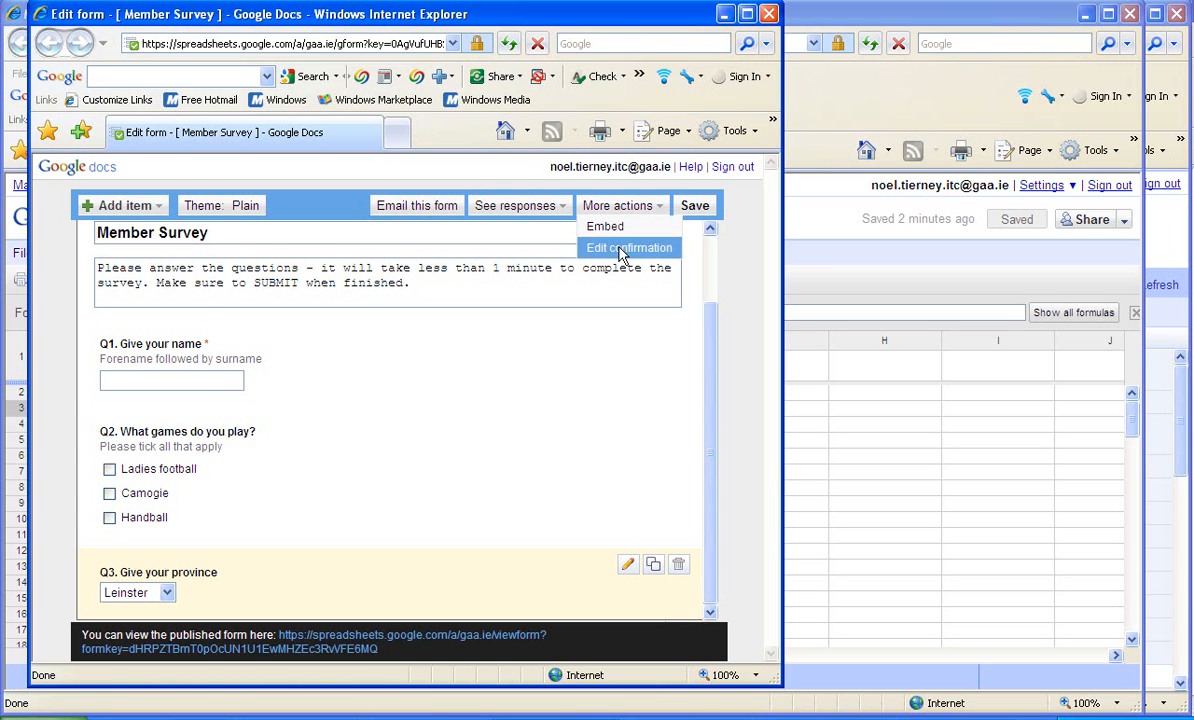
{"action": "left_click", "coordinate": [622, 250]}
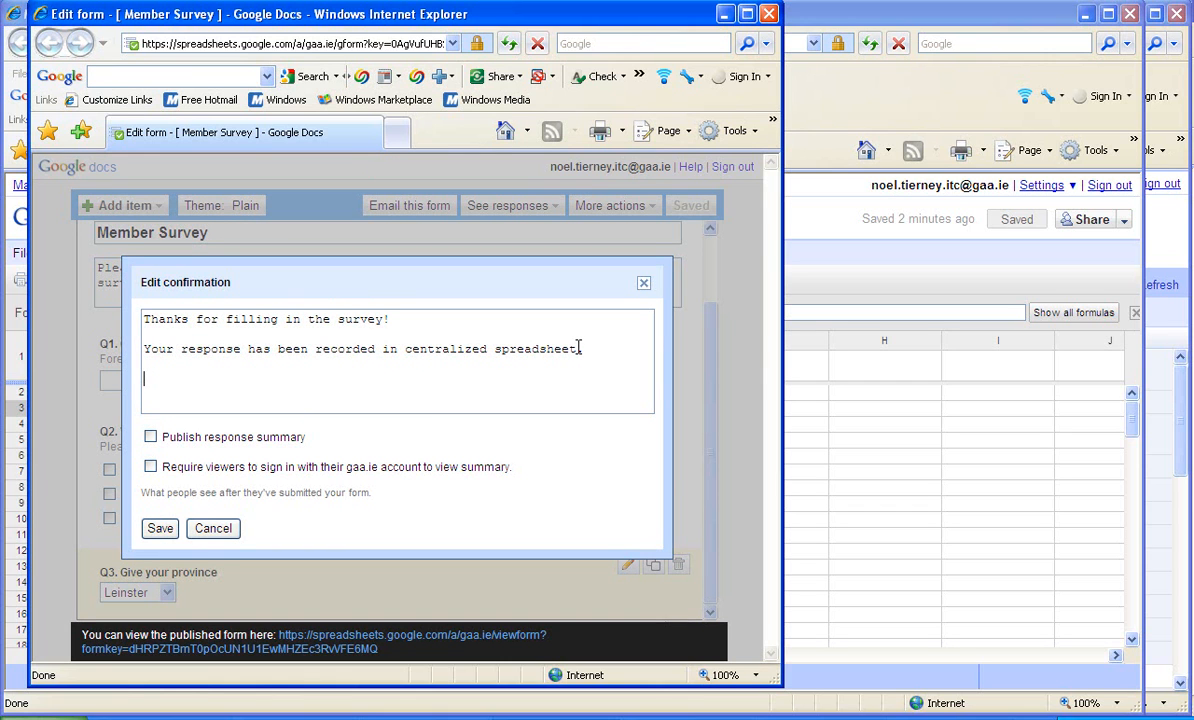
{"action": "type", "text": "ind"}
{"action": "type", "text": " Regards, "}
{"action": "type", "text": "Noel"}
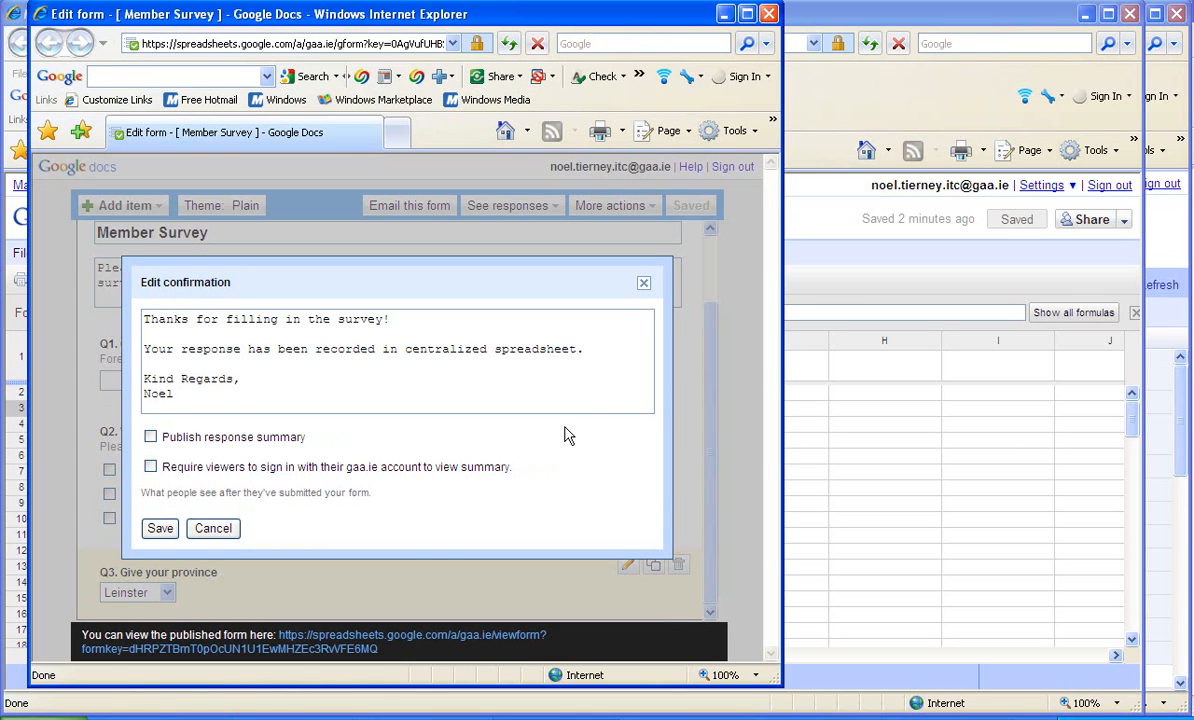
{"action": "left_click", "coordinate": [157, 529]}
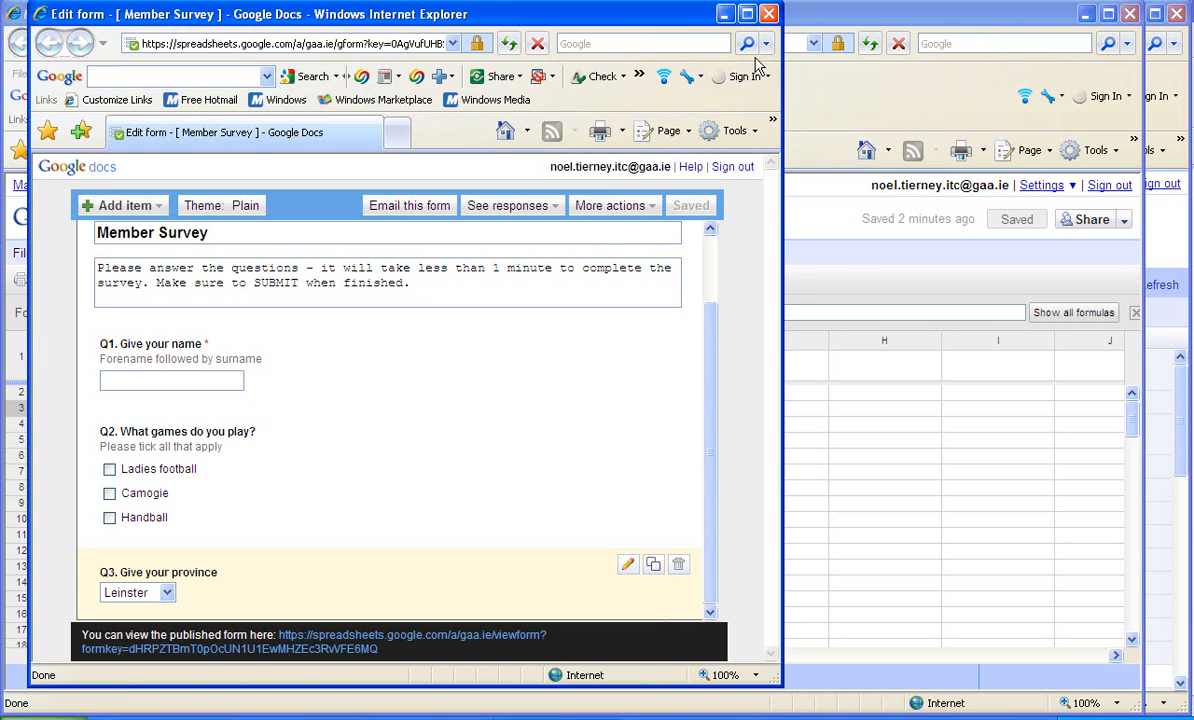
{"action": "left_click", "coordinate": [768, 15]}
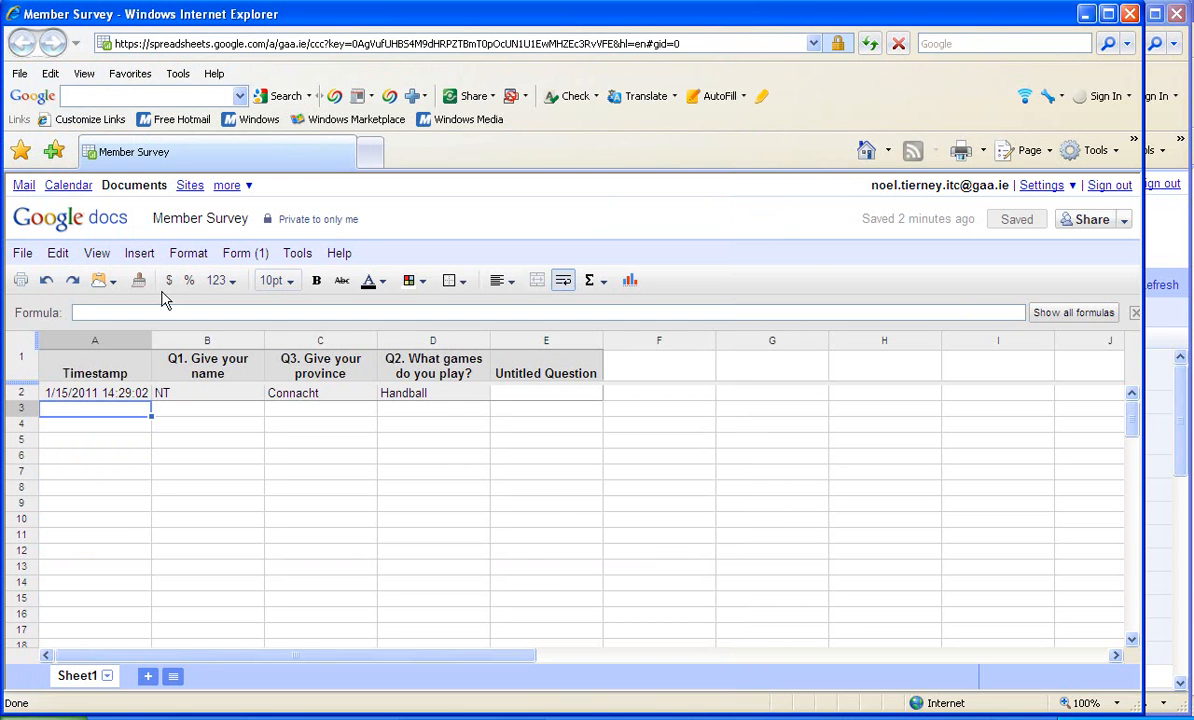
- Go to the mailbox, and from there open the documents list and reopen the Member Survey spreadsheet
{"action": "left_click", "coordinate": [25, 187]}
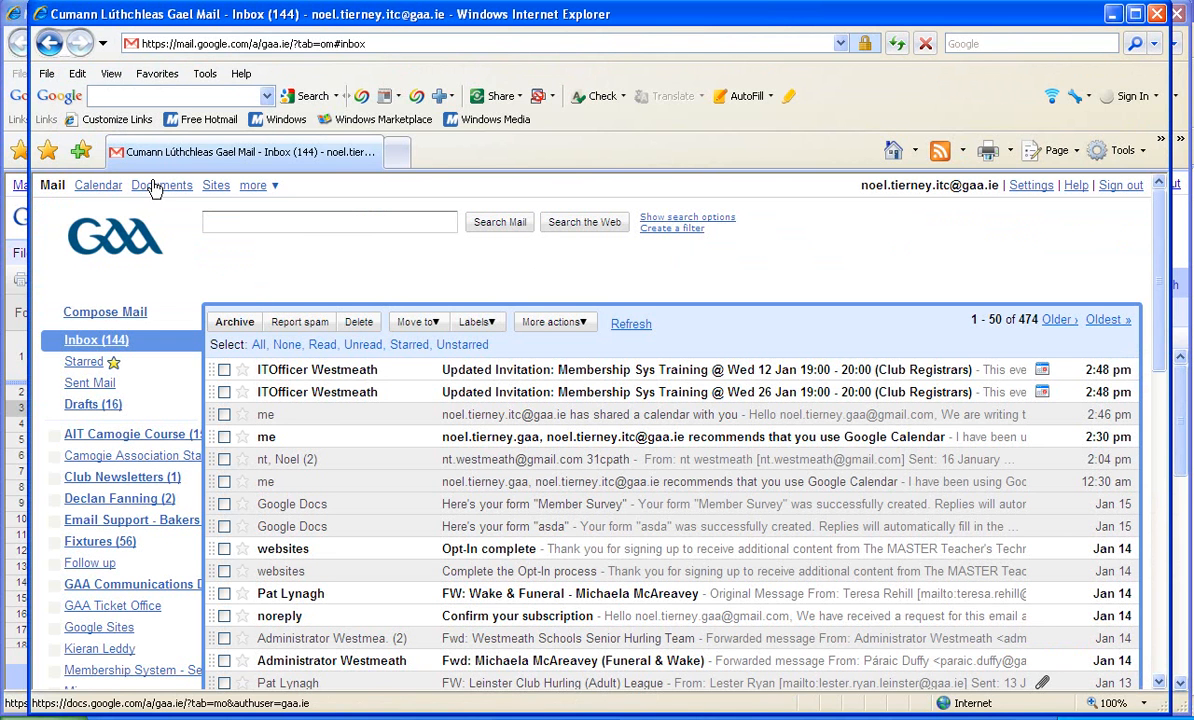
{"action": "left_click", "coordinate": [154, 188]}
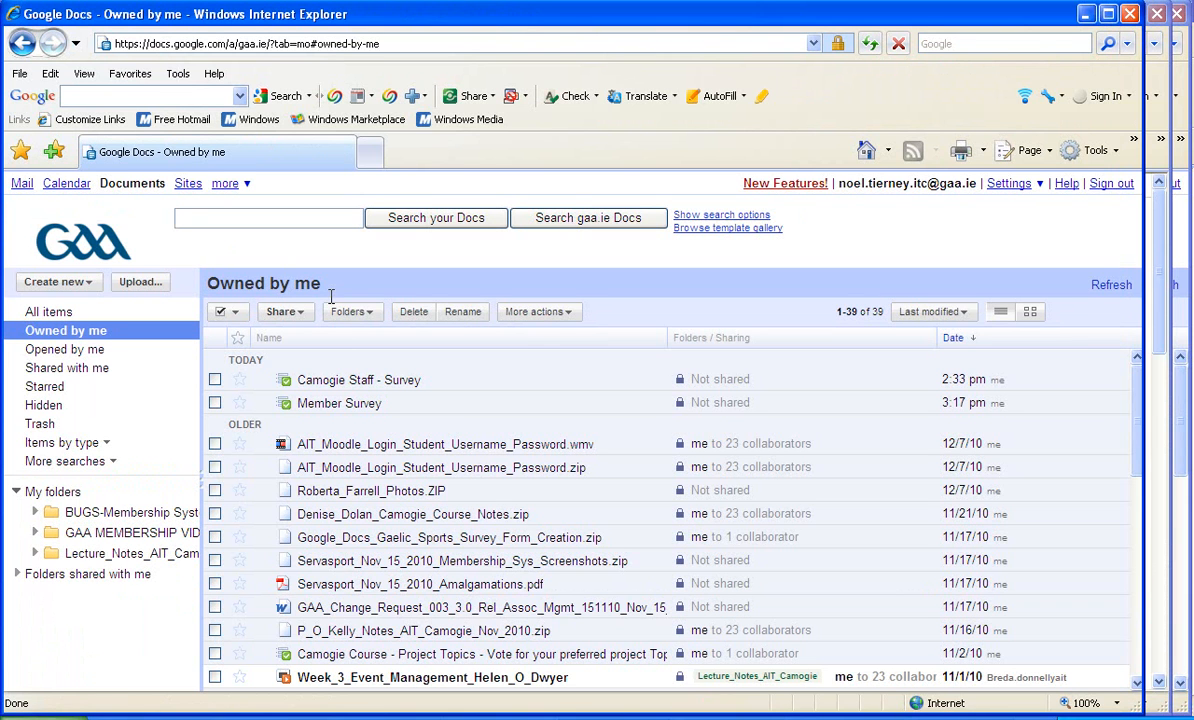
{"action": "left_click", "coordinate": [335, 403]}
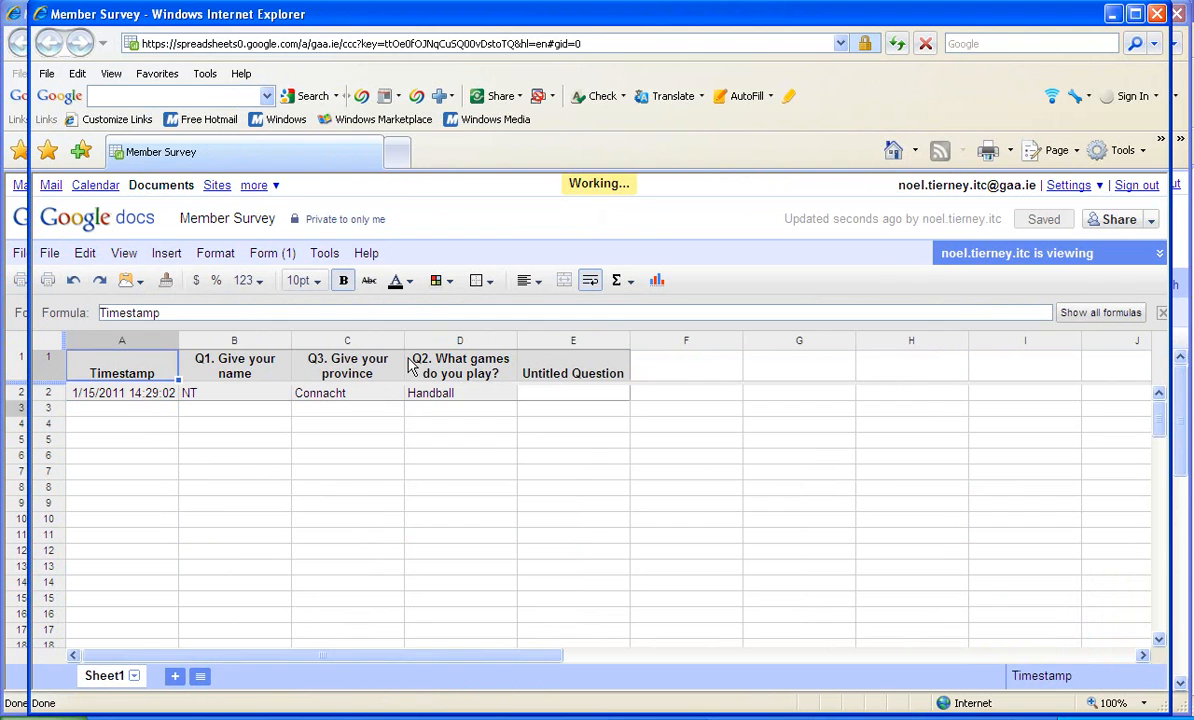
- Open the survey's form for editing, review the questions down to the province question, and close the form editor
{"action": "left_click", "coordinate": [272, 256]}
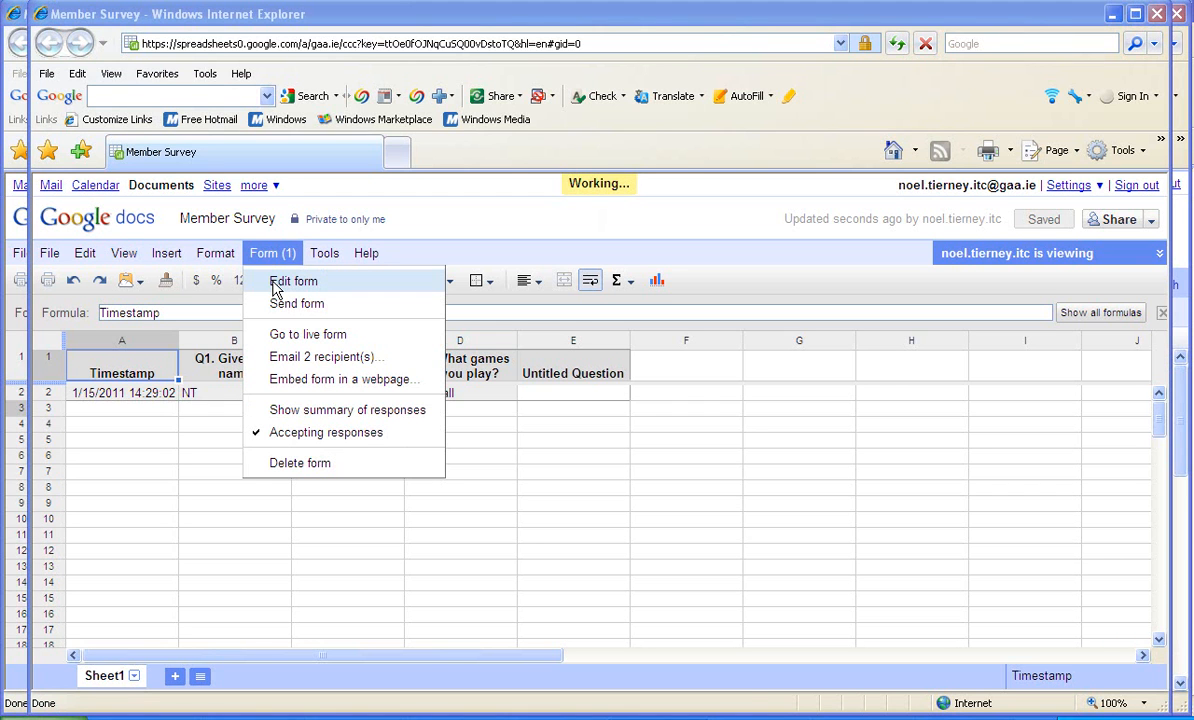
{"action": "left_click", "coordinate": [278, 286]}
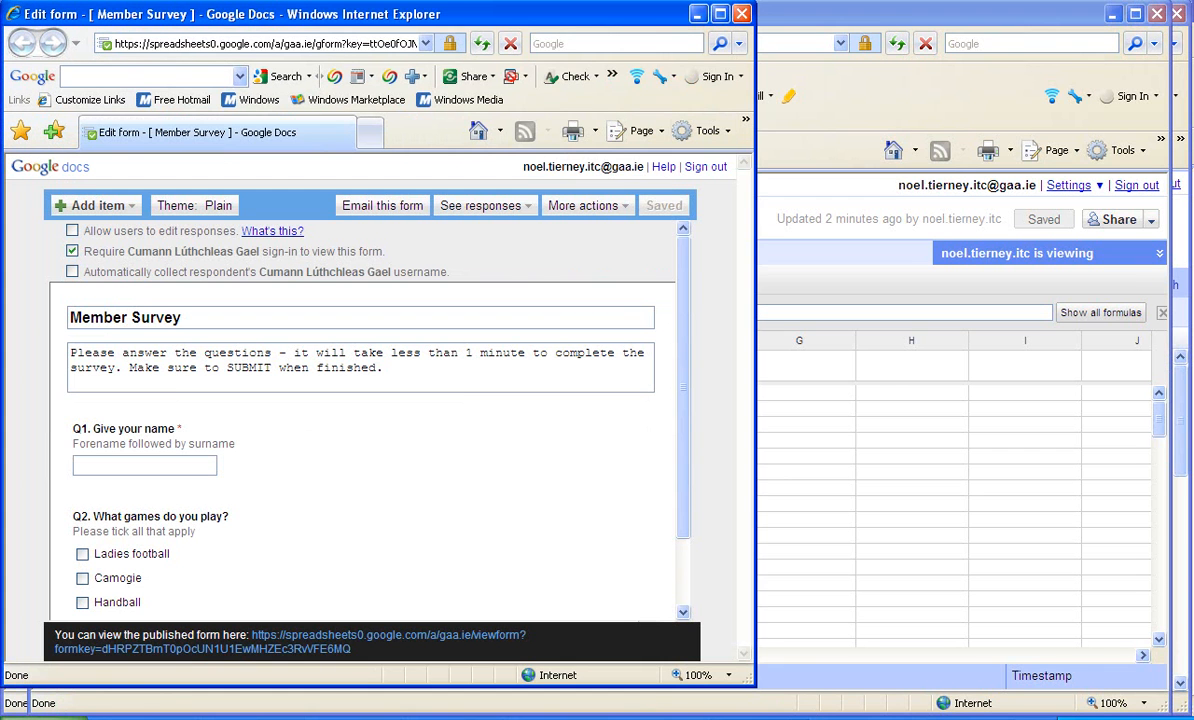
{"action": "left_click_drag", "start_coordinate": [683, 360], "coordinate": [683, 418]}
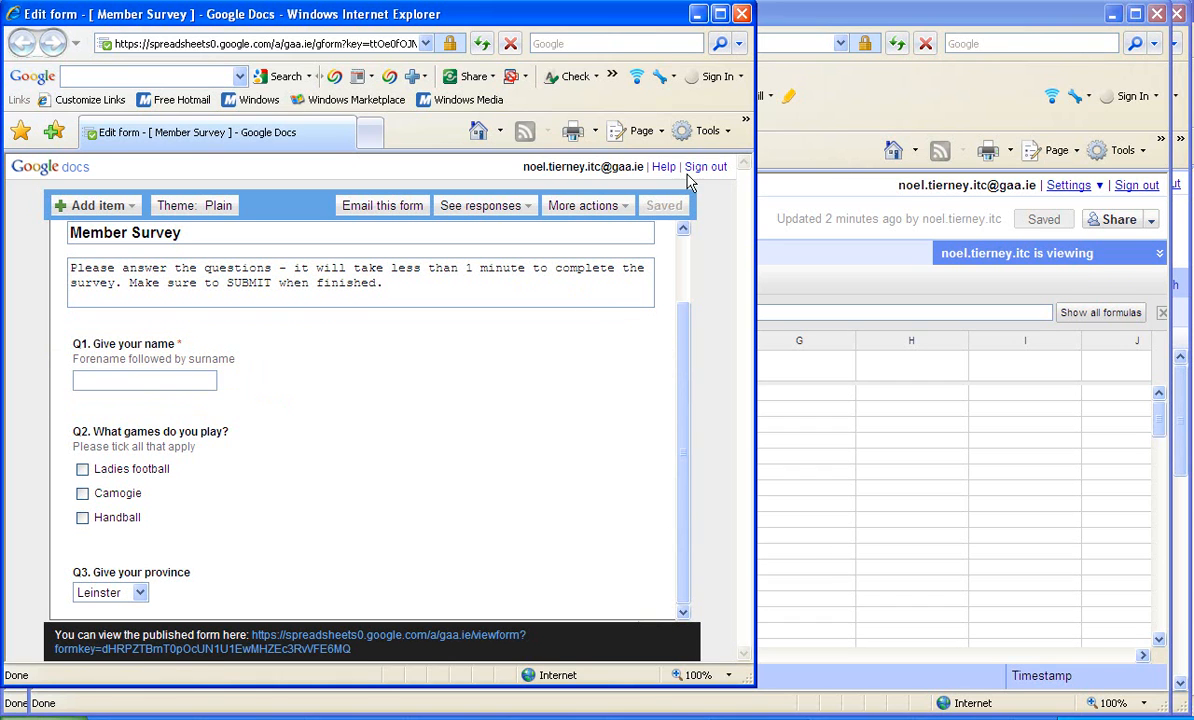
{"action": "left_click", "coordinate": [743, 15]}
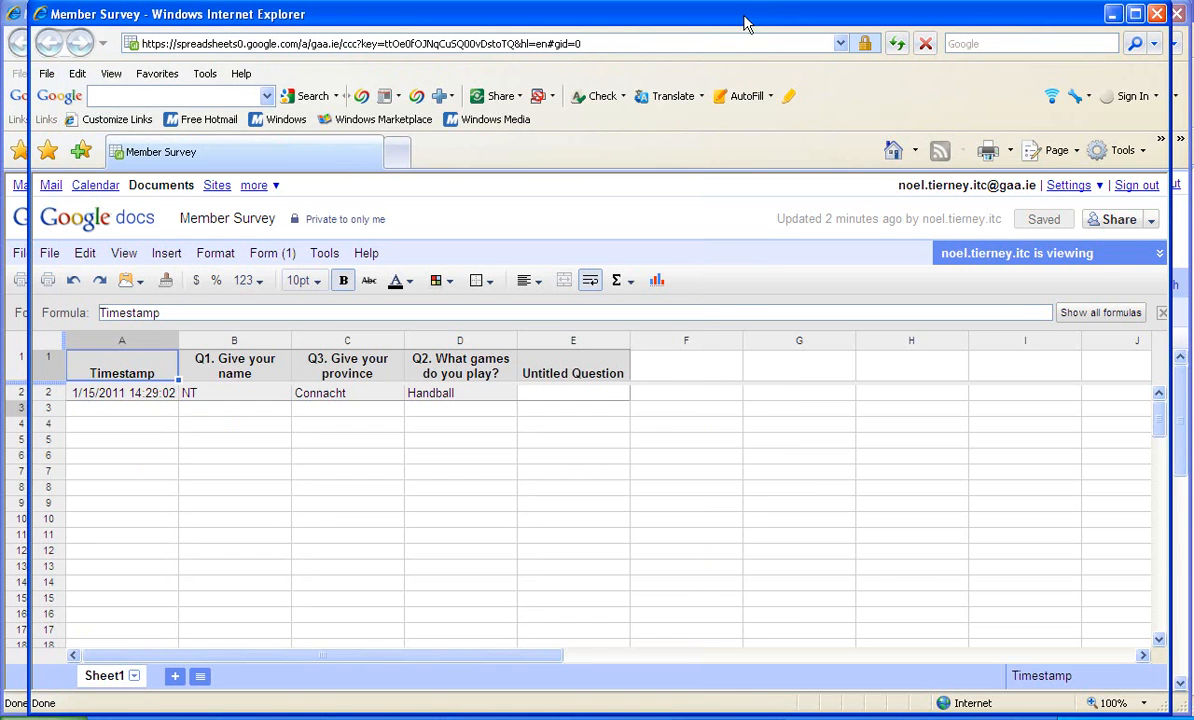